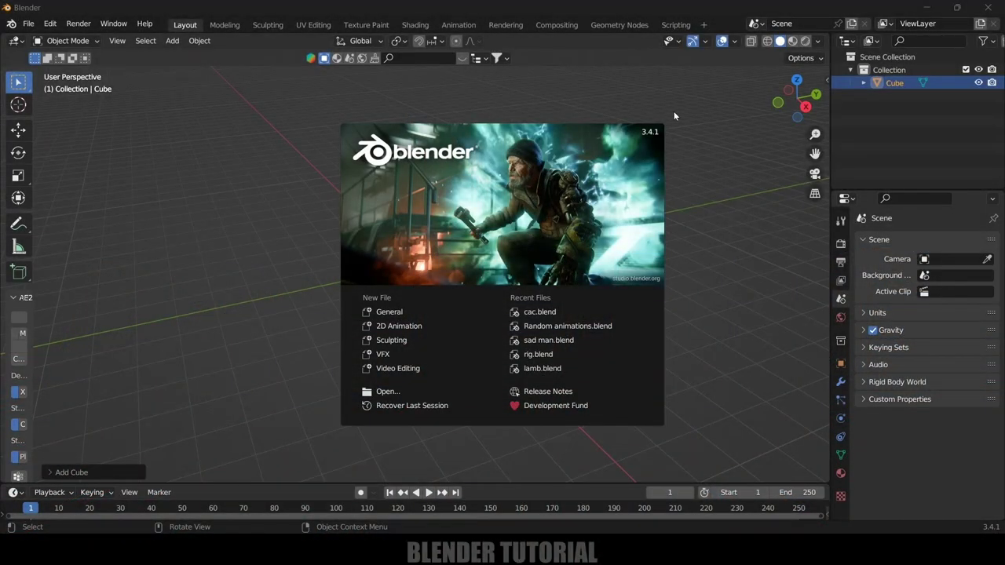
Close the startup splash to reveal the default cube scene in the viewport
click(719, 283)
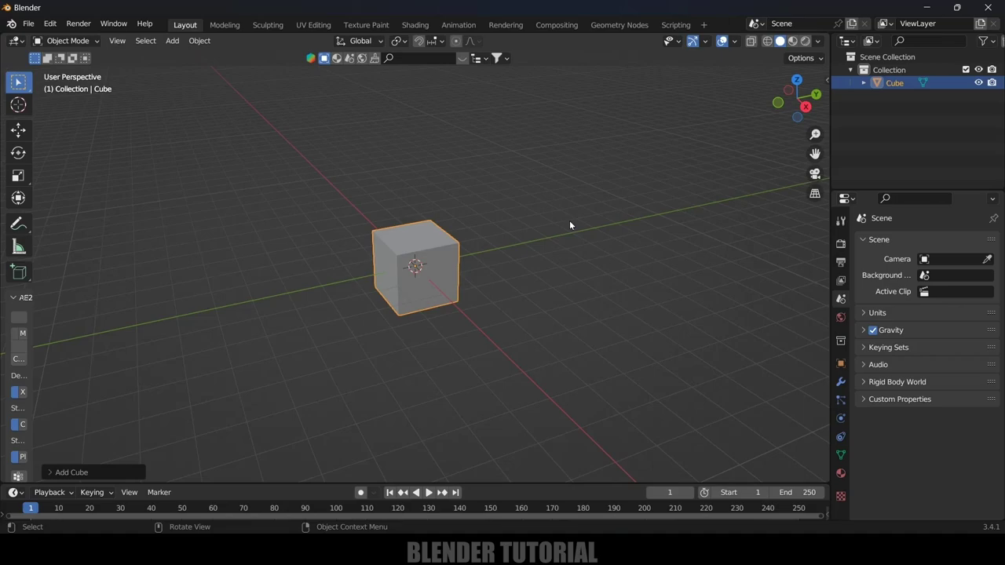
Delete the default cube and add an enlarged text object in its place
key(x)
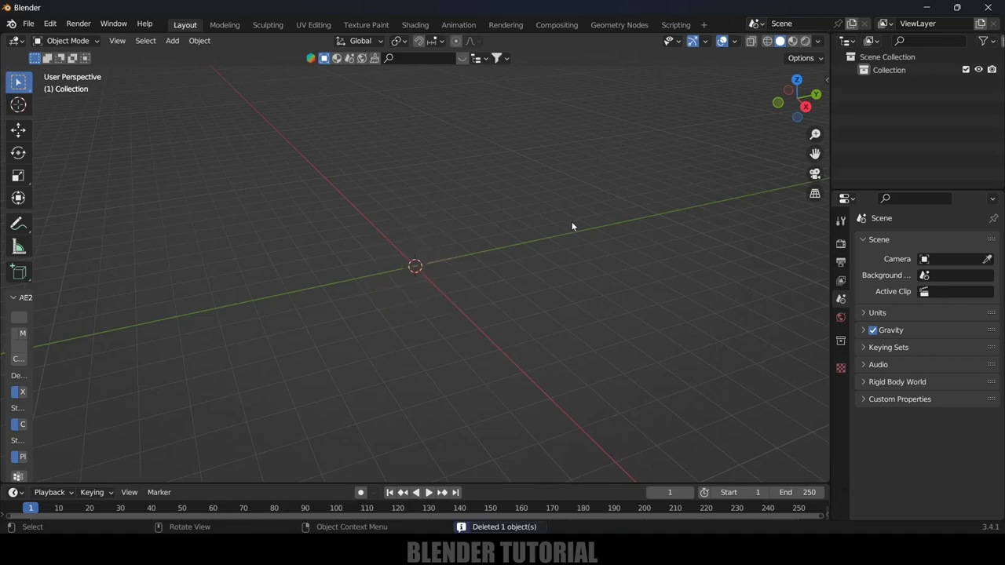
middle_drag(278, 207, 204, 72)
click(171, 42)
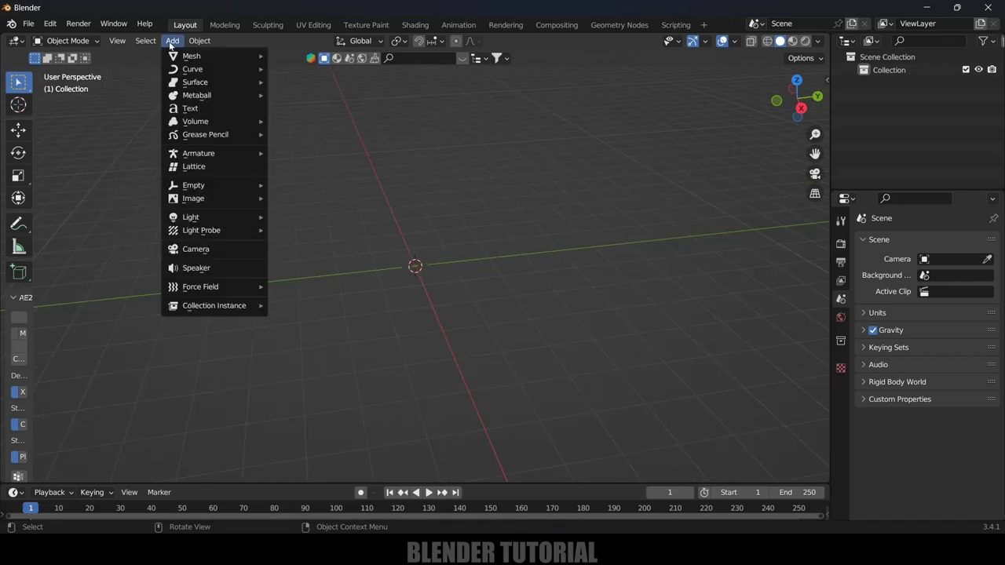
click(190, 109)
middle_drag(253, 246, 371, 299)
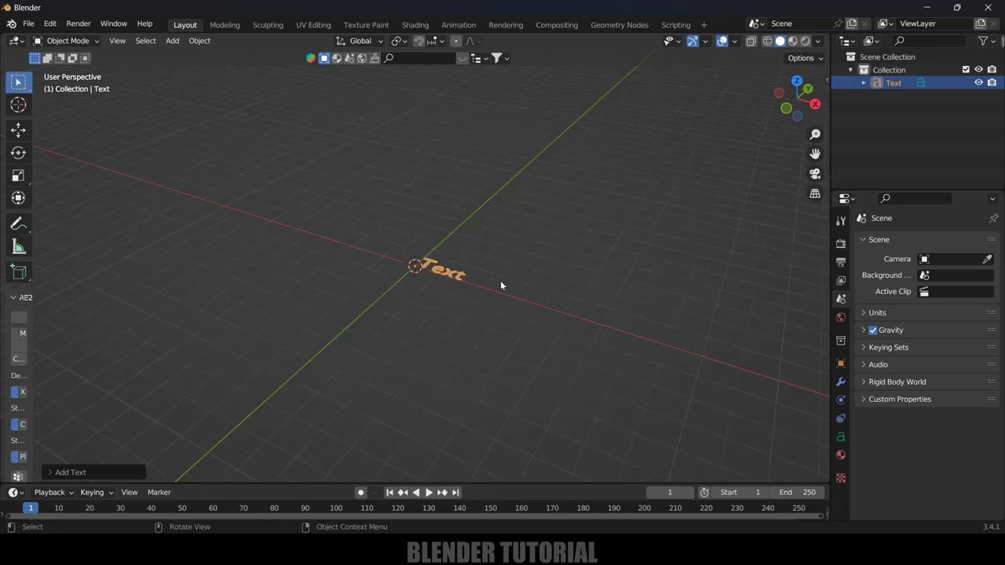
key(s)
click(652, 368)
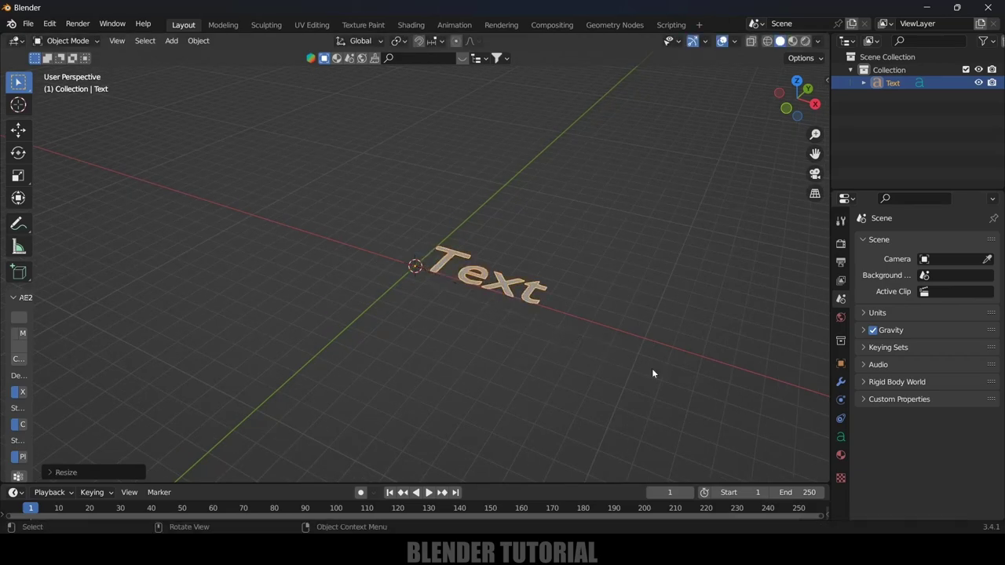
middle_drag(652, 368, 635, 361)
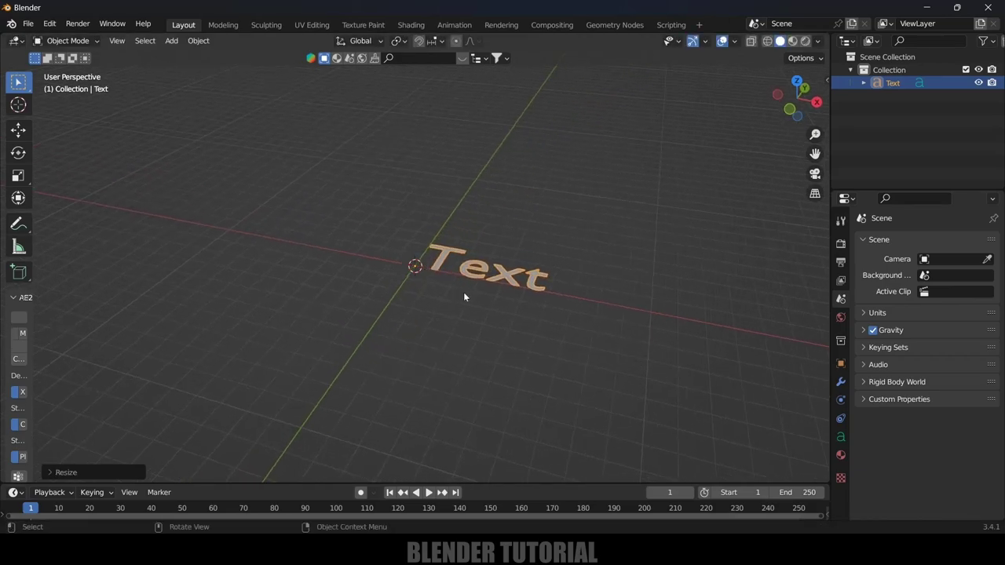
In Edit Mode, replace the text's default word with 'FALLING'
click(67, 41)
key(Tab)
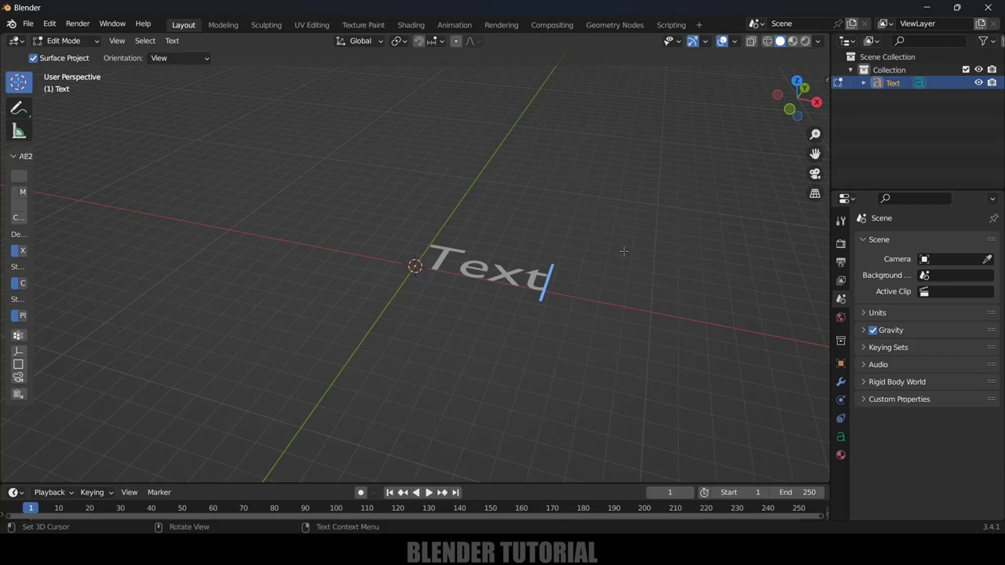
key(BackSpace)
key(BackSpace)
key(BackSpace)
key(BackSpace)
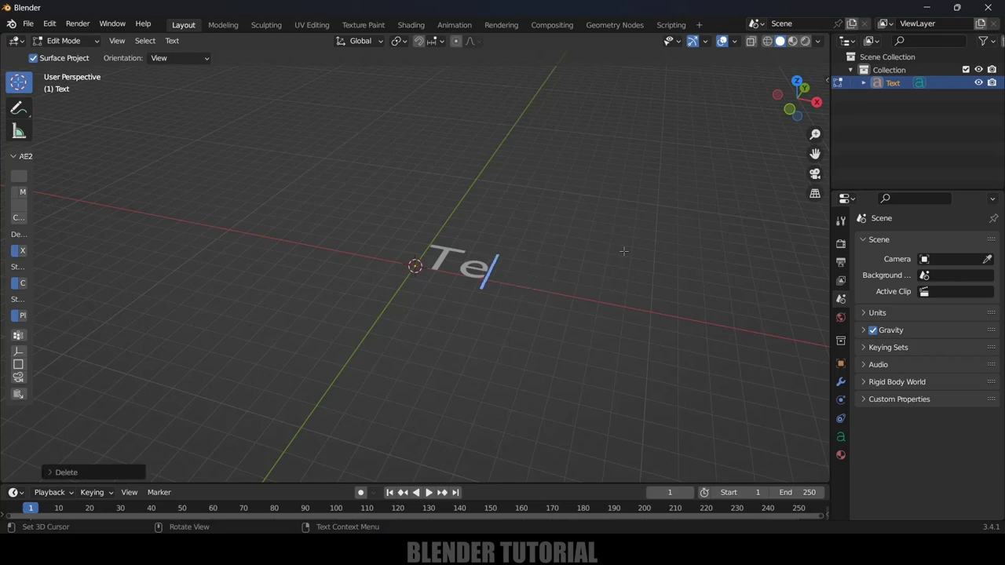
text(FA)
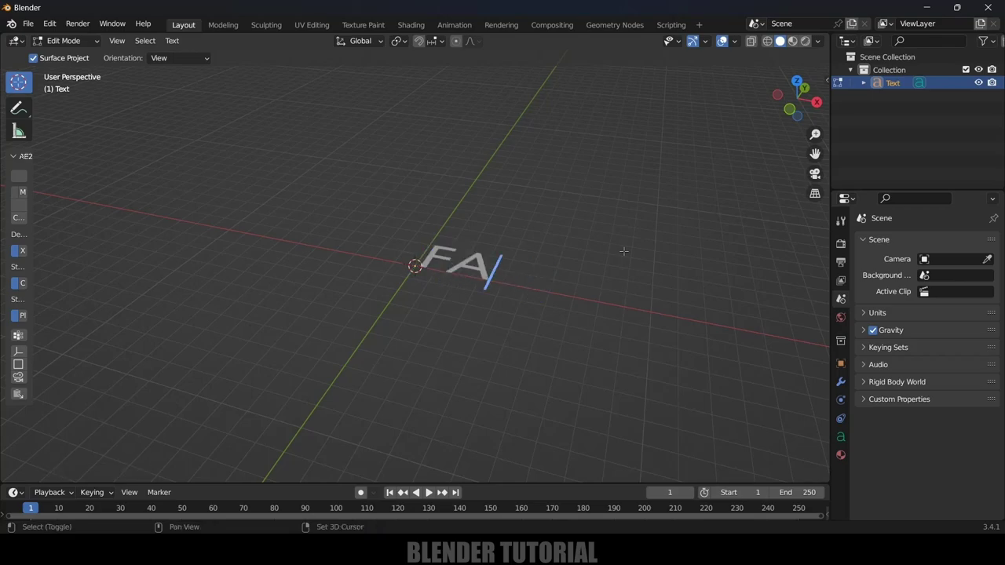
text(LLING)
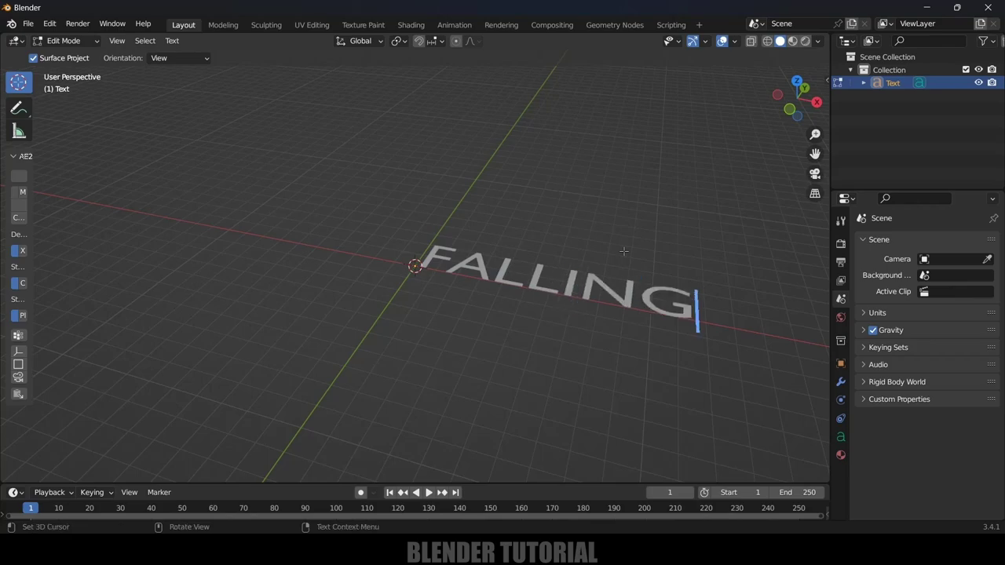
Leave Edit Mode and rotate the text 90° about X so it stands upright
key(Tab)
middle_drag(624, 251, 651, 249)
text(rx90)
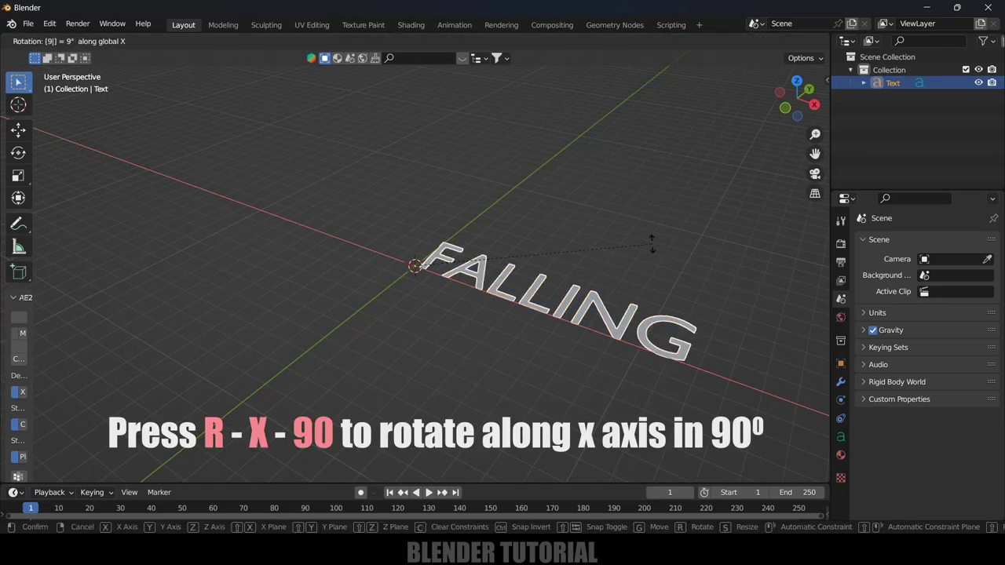
key(Return)
scroll(532, 247, down, 2)
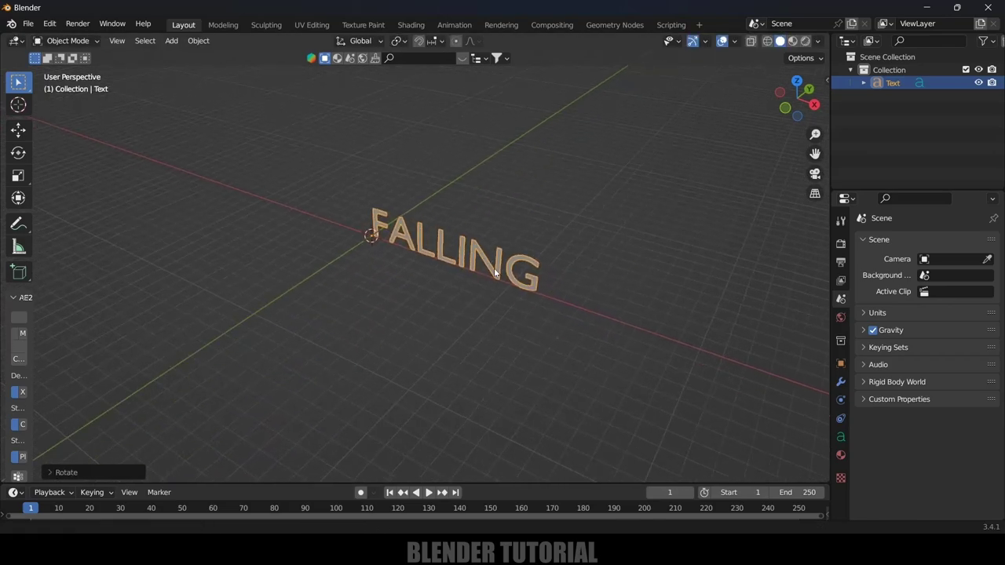
scroll(492, 284, up, 2)
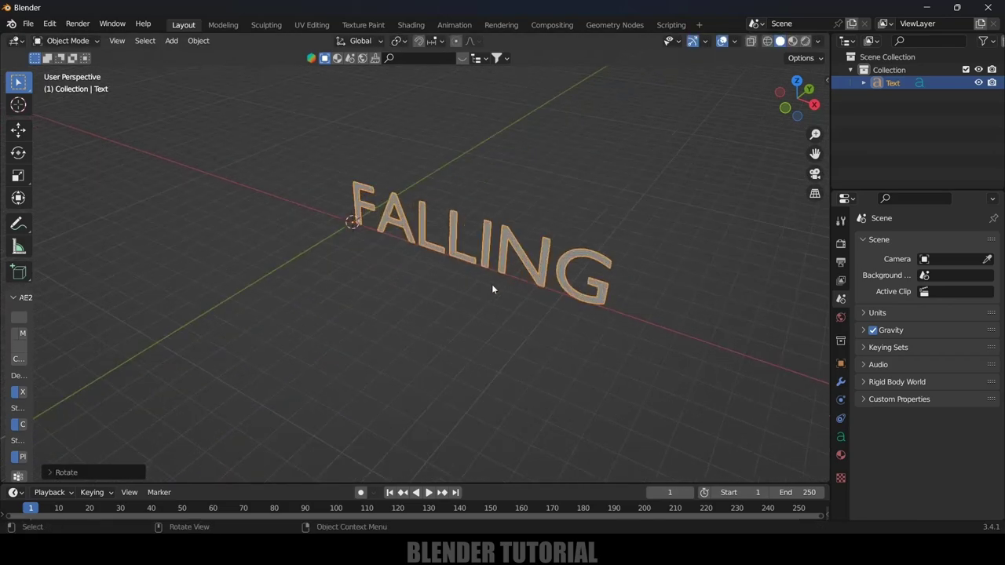
Set the text's Paragraph horizontal alignment to Center
click(841, 439)
scroll(890, 401, down, 2)
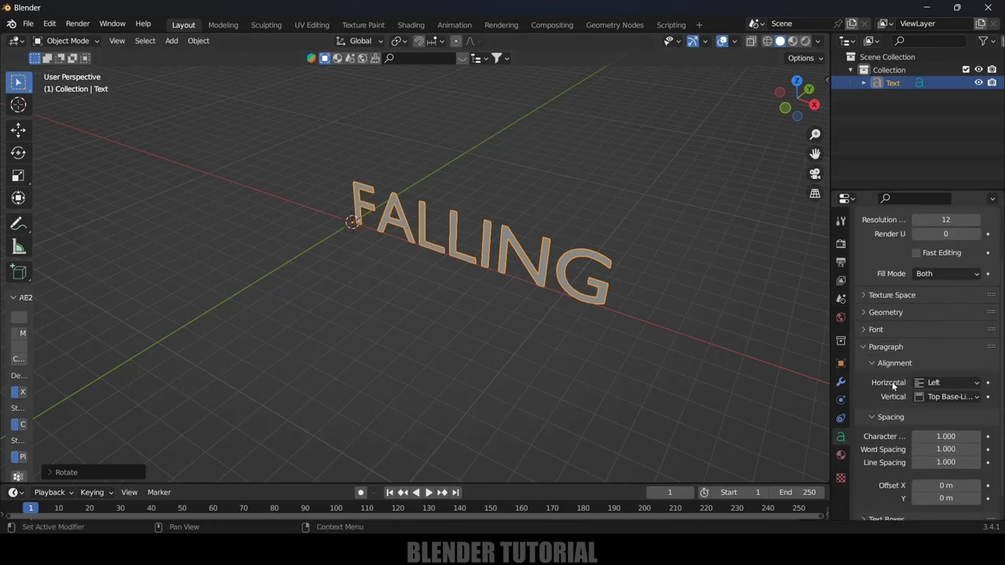
click(935, 382)
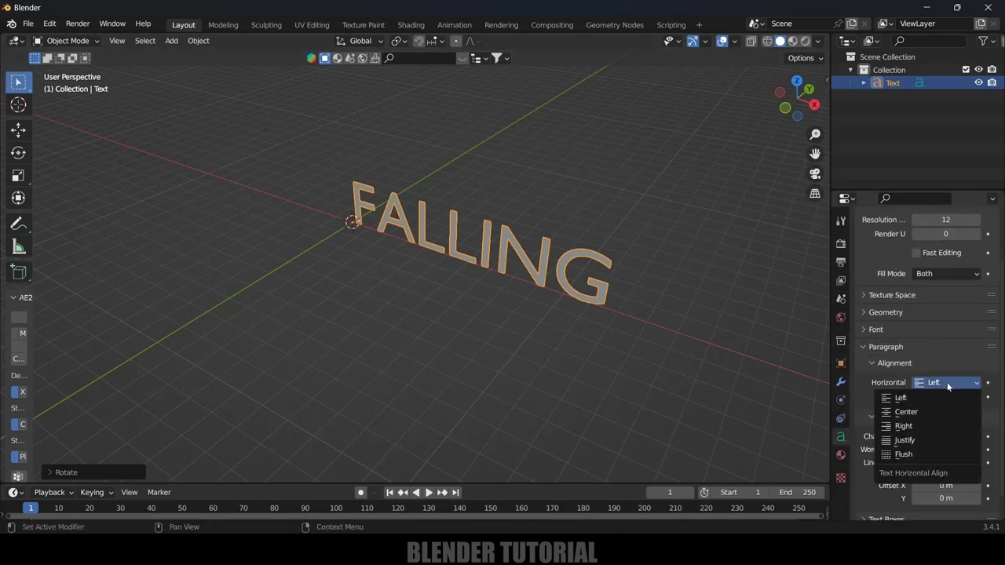
click(907, 412)
Give the text a Geometry extrude depth of 0.06 m
middle_drag(561, 306, 499, 351)
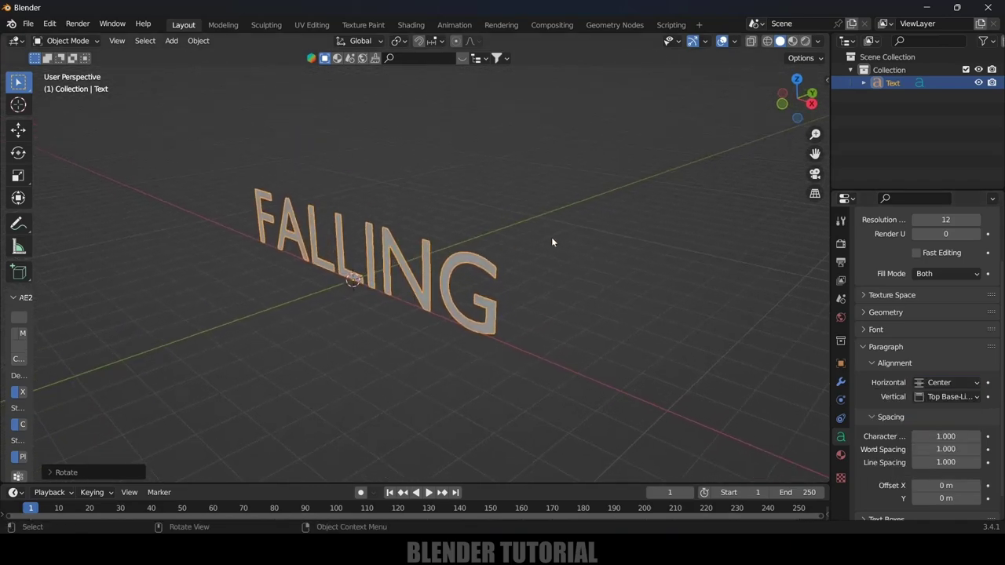
click(868, 313)
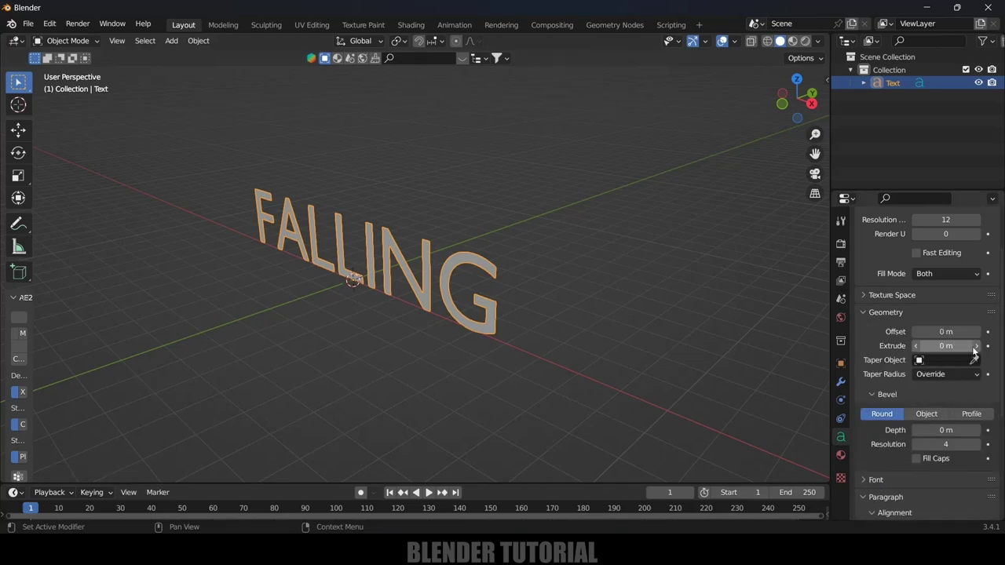
drag(971, 346, 995, 353)
middle_drag(554, 337, 718, 341)
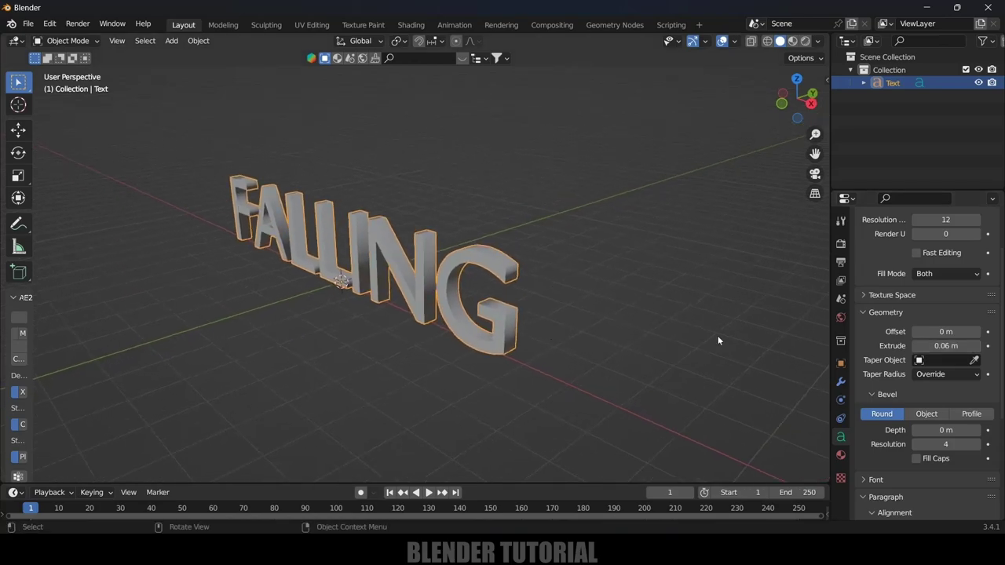
scroll(903, 425, down, 2)
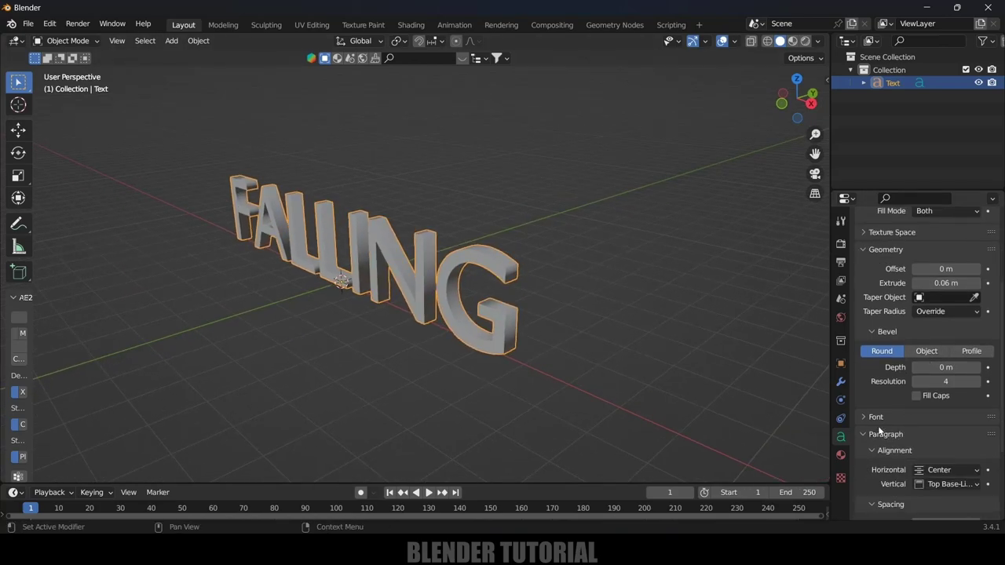
click(865, 417)
scroll(864, 417, down, 3)
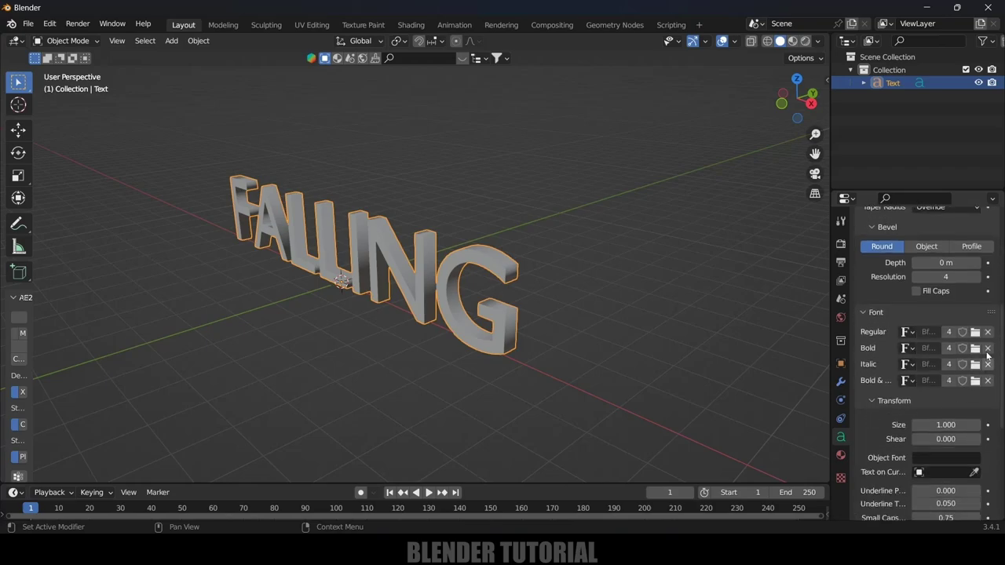
Load Arial Black (aribk.ttf) as the FALLING text's regular font
click(975, 332)
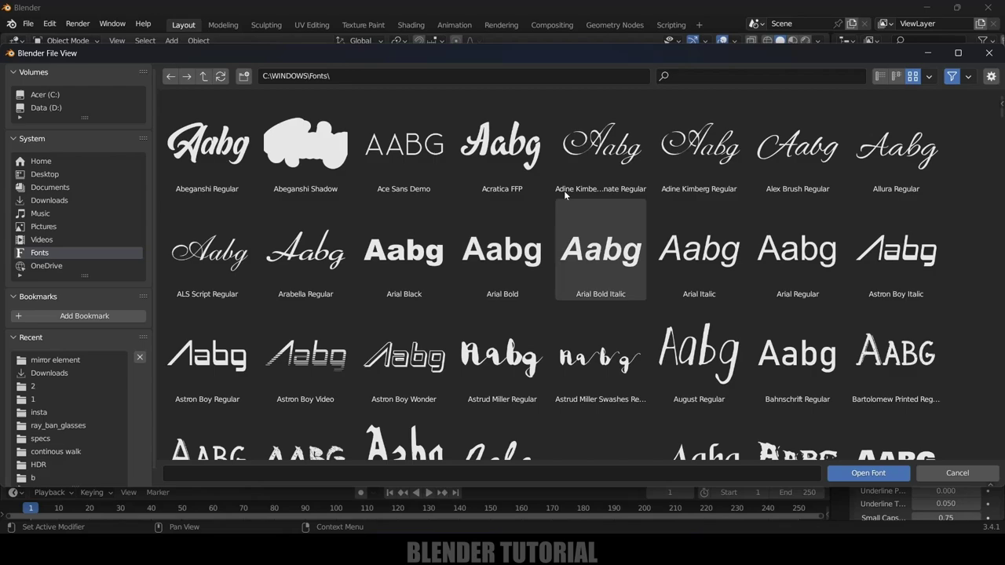
click(403, 250)
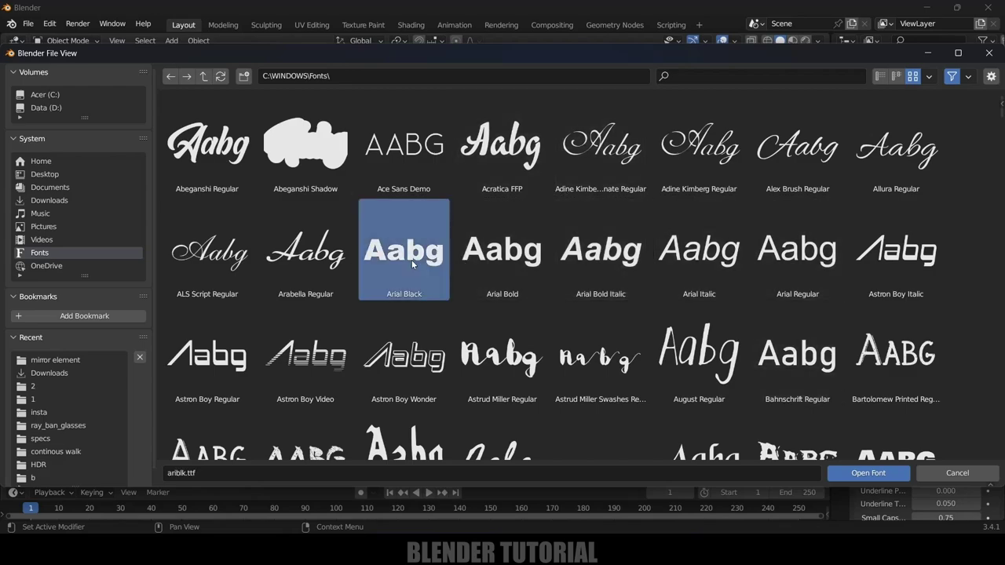
click(868, 473)
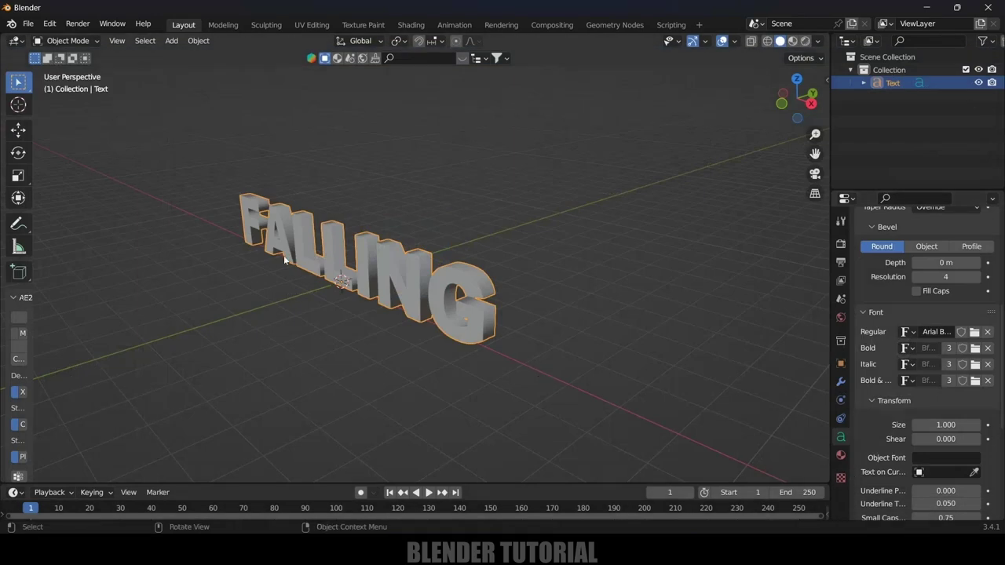
middle_drag(382, 289, 421, 295)
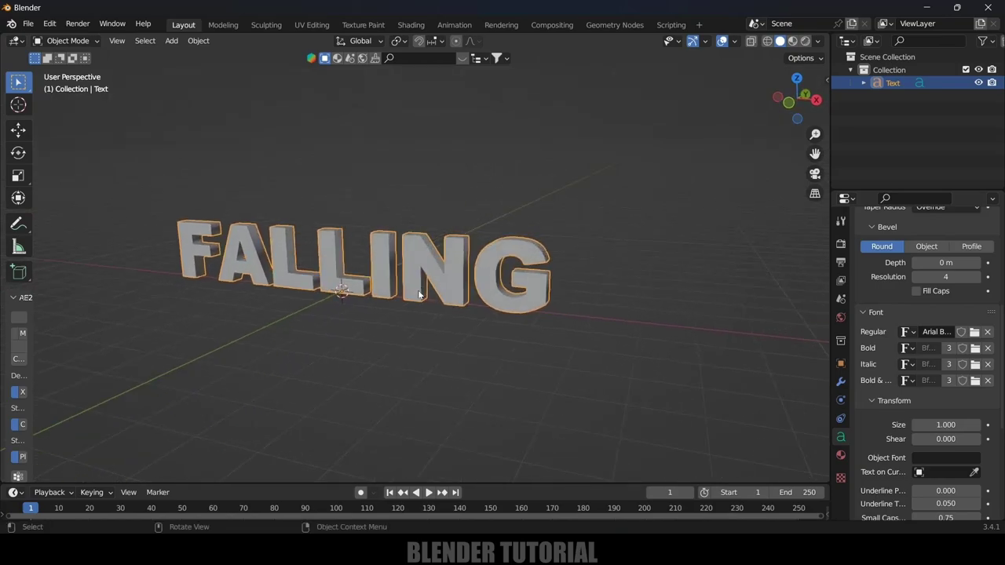
middle_drag(542, 351, 527, 353)
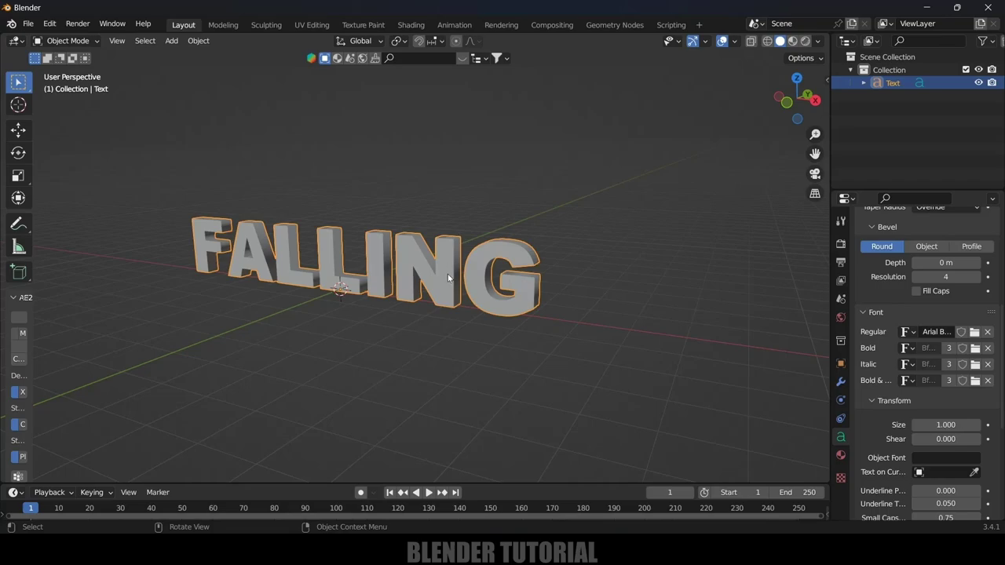
Retype the final letter G of FALLING and return to Object Mode
key(Tab)
key(BackSpace)
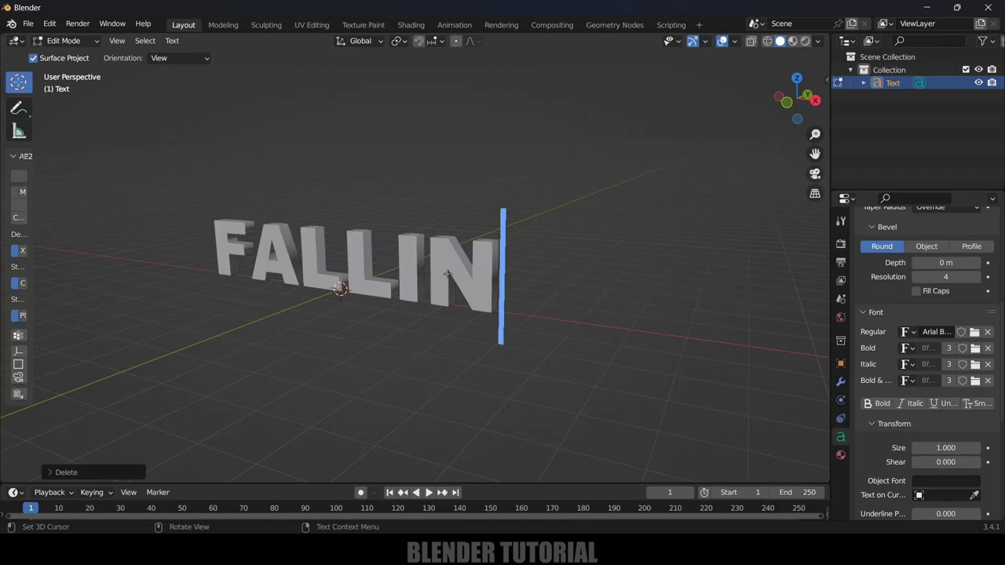
text(G)
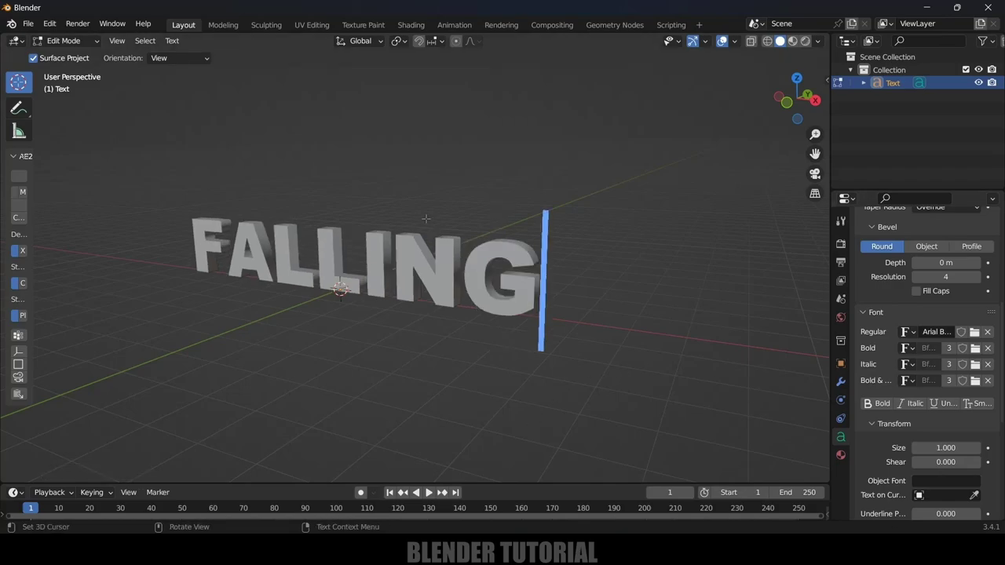
key(Tab)
Convert the FALLING text object into a mesh
click(206, 43)
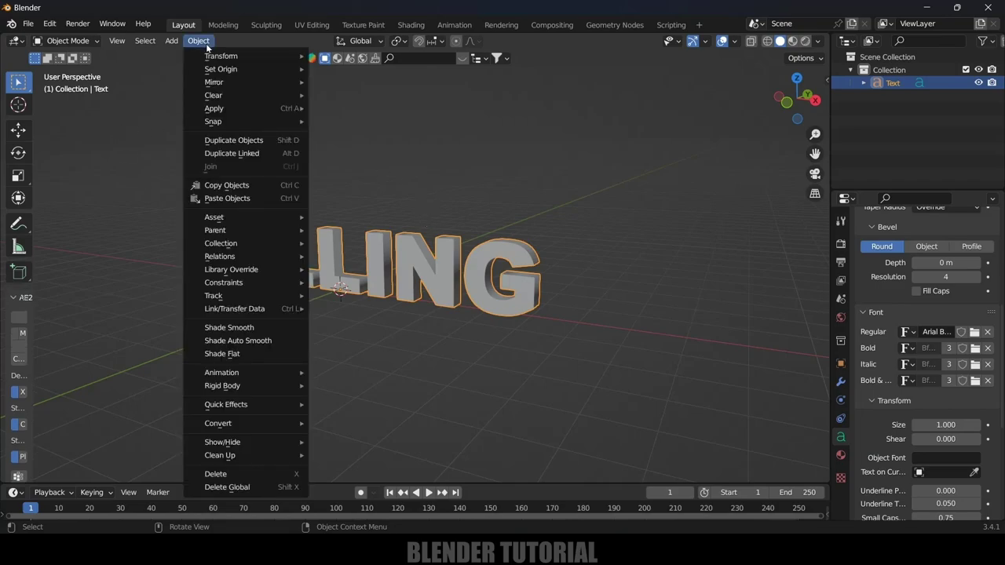
mouse_move(245, 431)
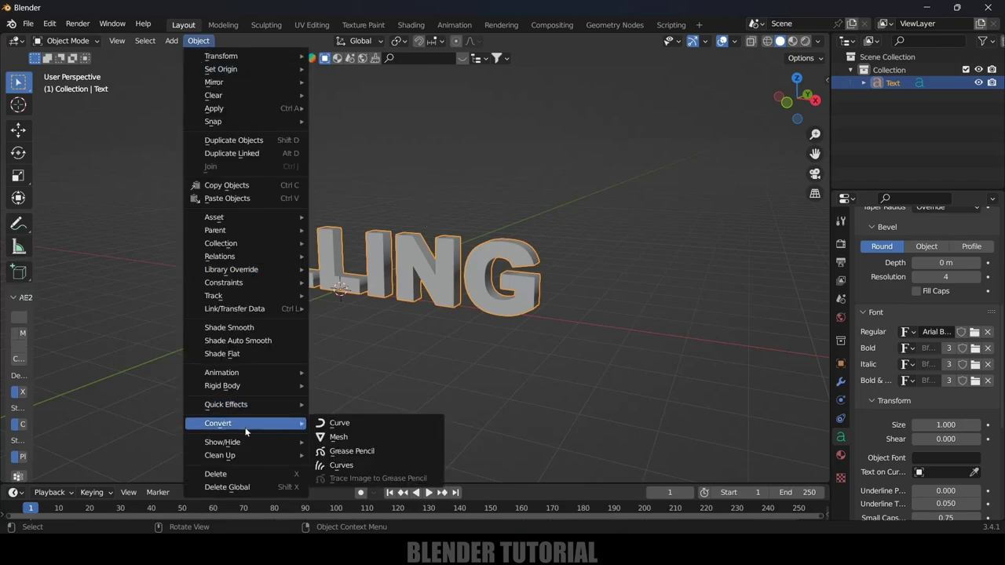
click(349, 438)
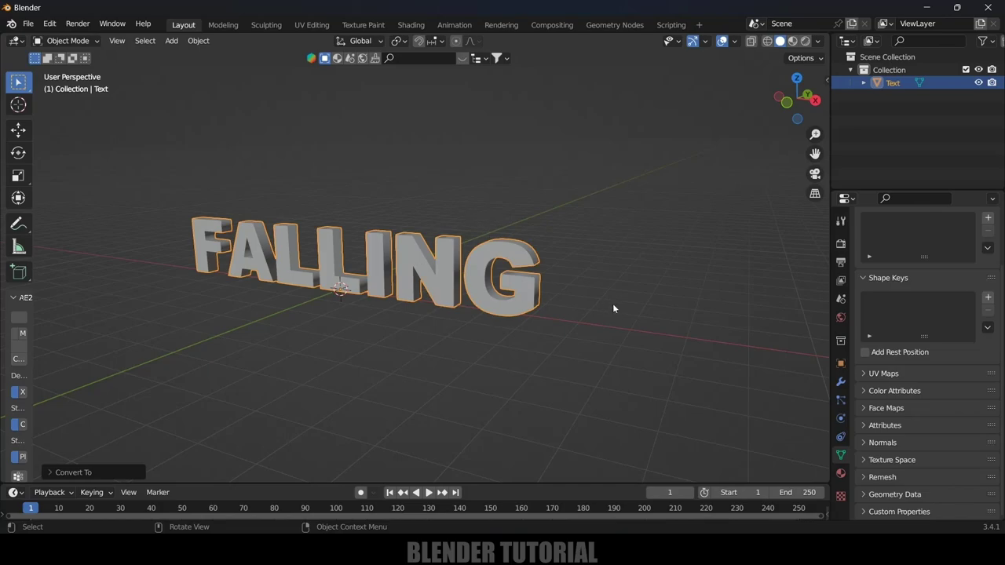
Inspect the FALLING mesh geometry in Edit Mode, then go back to Object Mode
key(Tab)
middle_drag(614, 308, 385, 350)
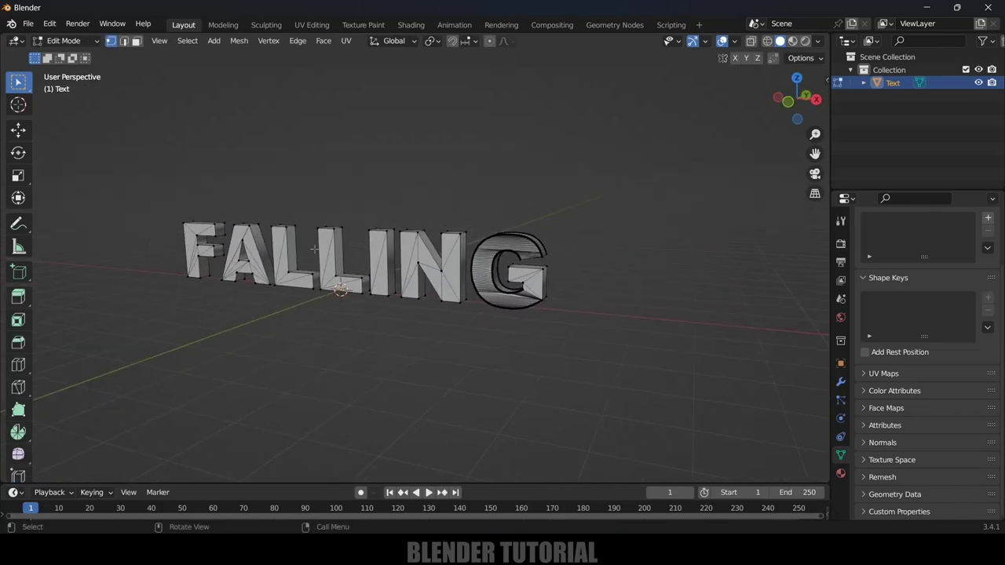
scroll(313, 249, up, 2)
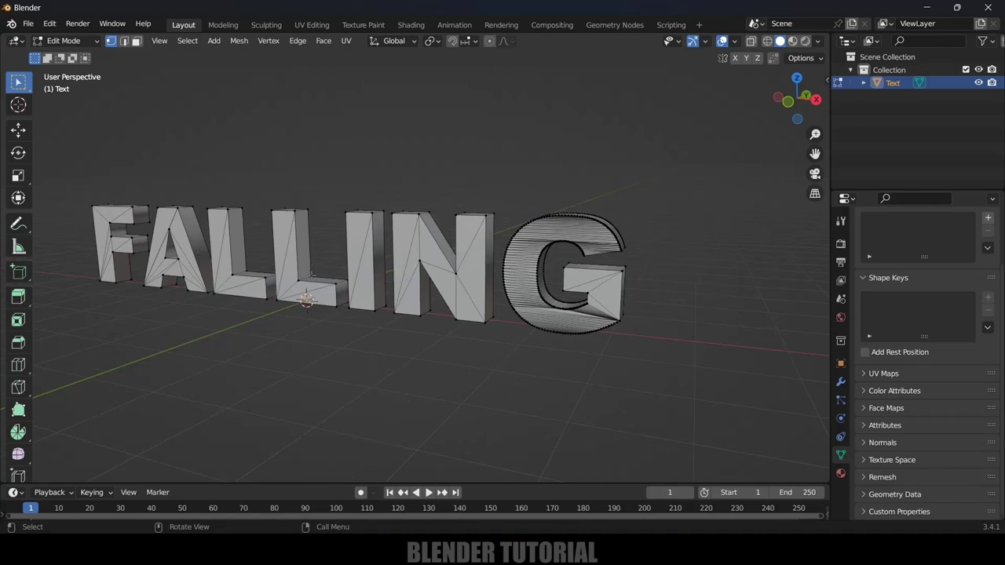
middle_drag(312, 274, 339, 302)
key(Tab)
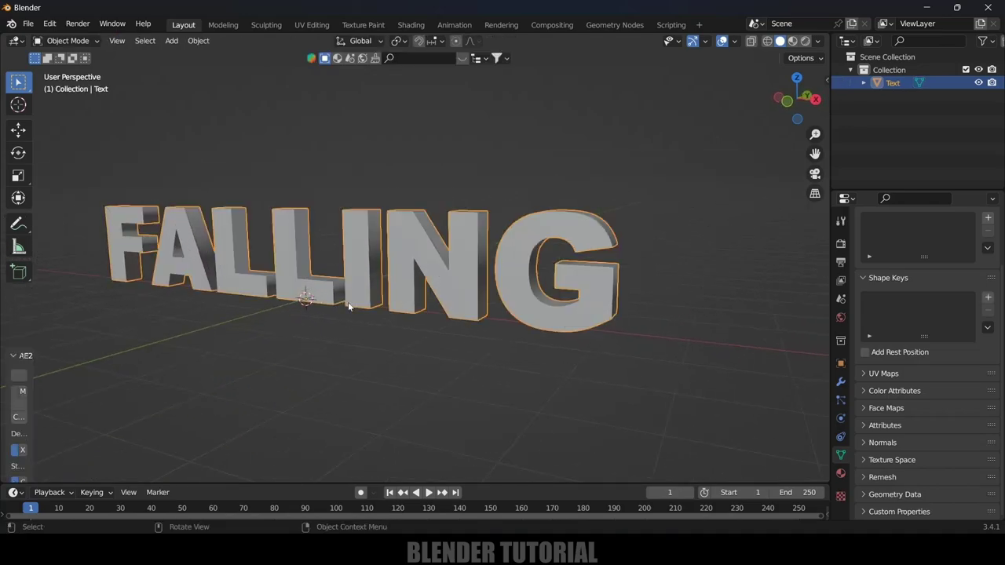
Switch the viewport to Wireframe shading with the Modifier tab showing
click(840, 382)
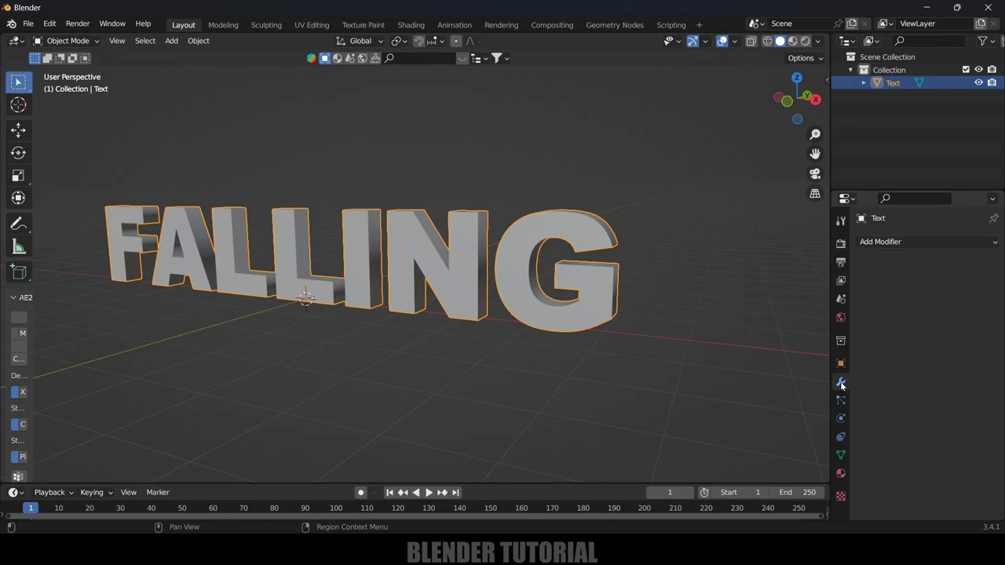
click(874, 242)
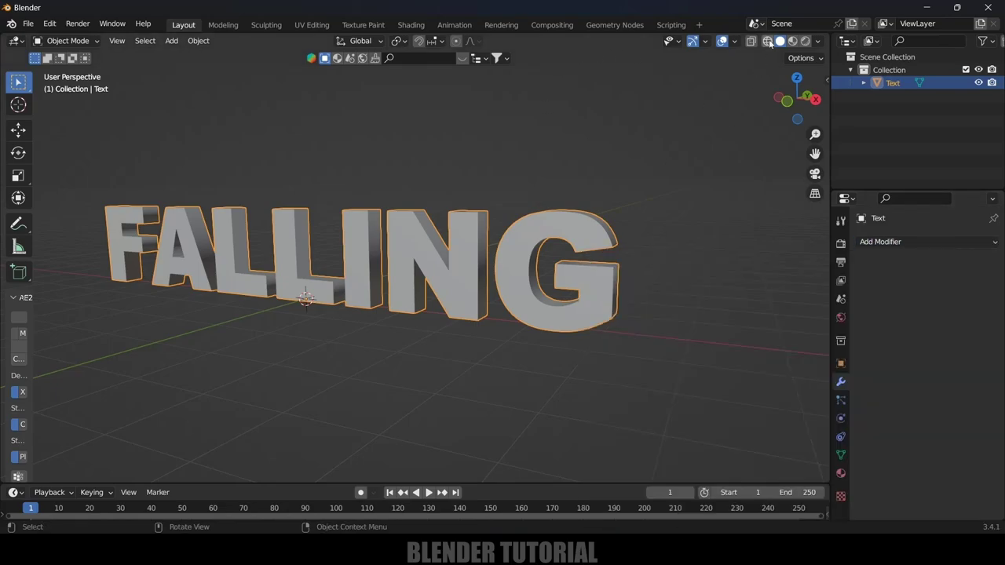
click(767, 41)
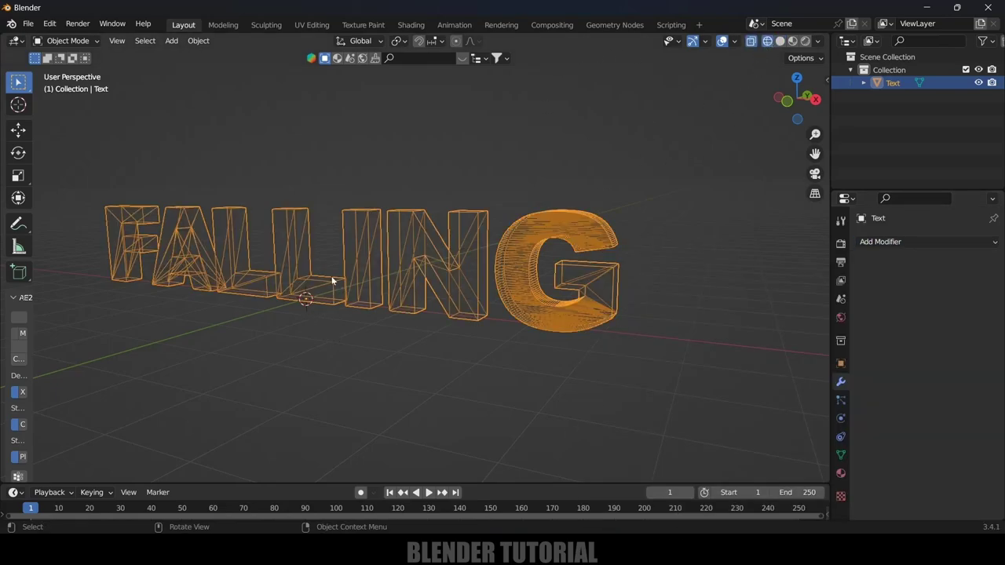
Add a Smooth Remesh with Remove Disconnected off and Octree Depth 8
click(918, 243)
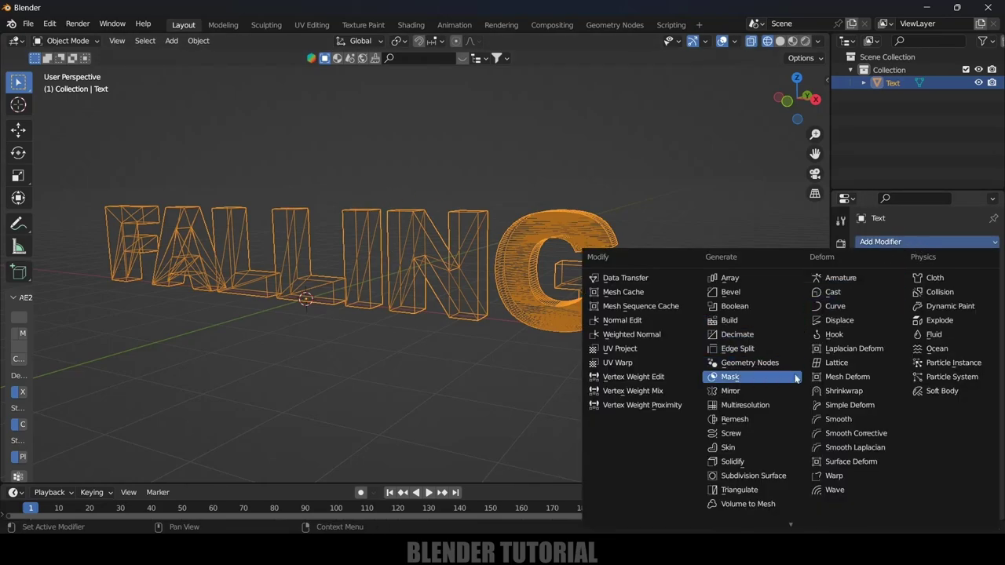
click(741, 420)
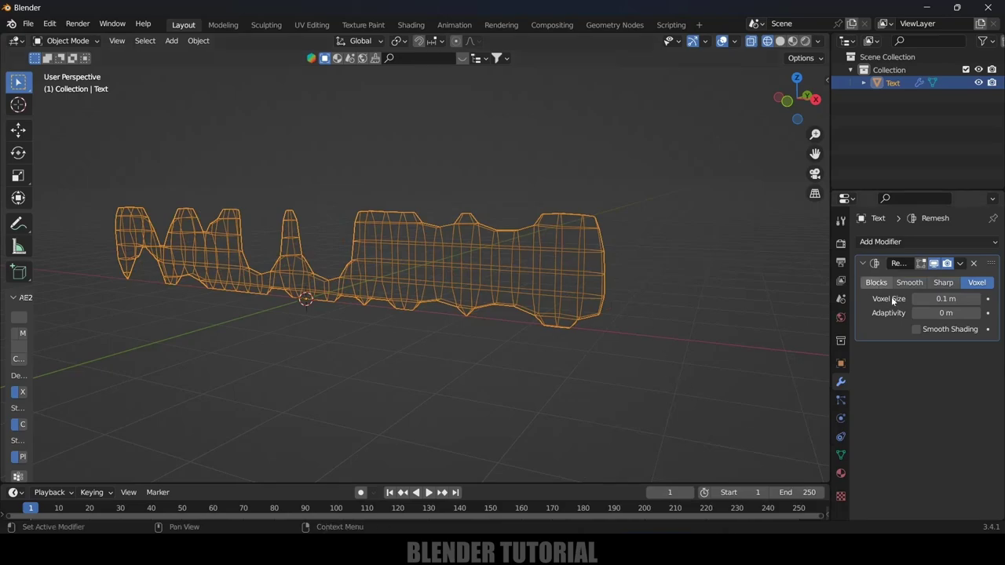
click(916, 286)
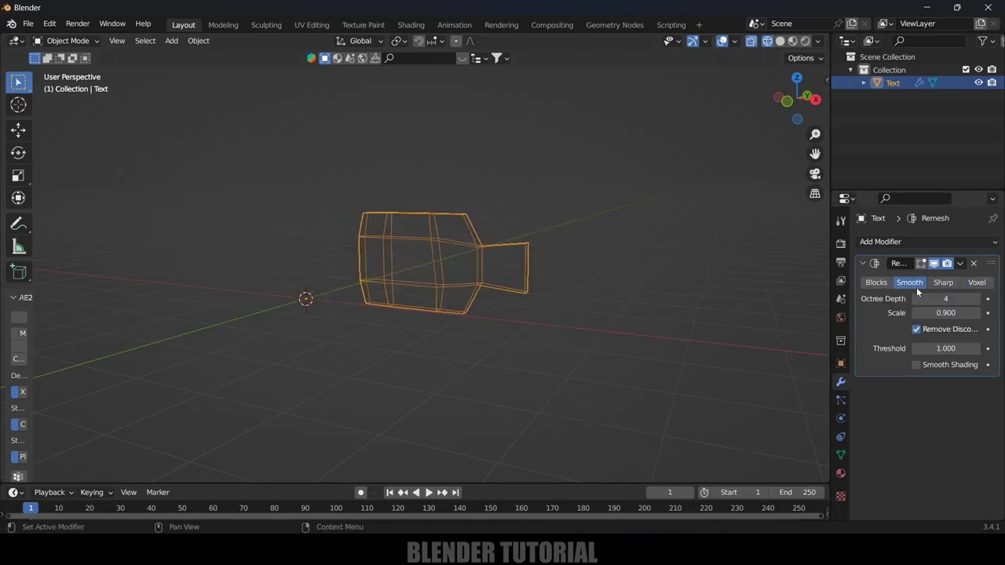
click(915, 330)
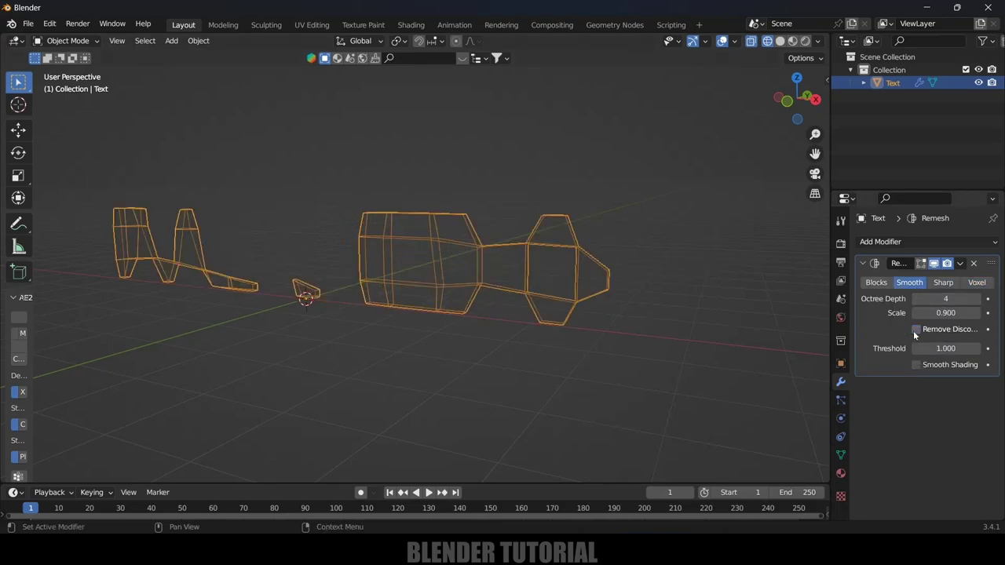
click(978, 299)
click(978, 299)
click(978, 299)
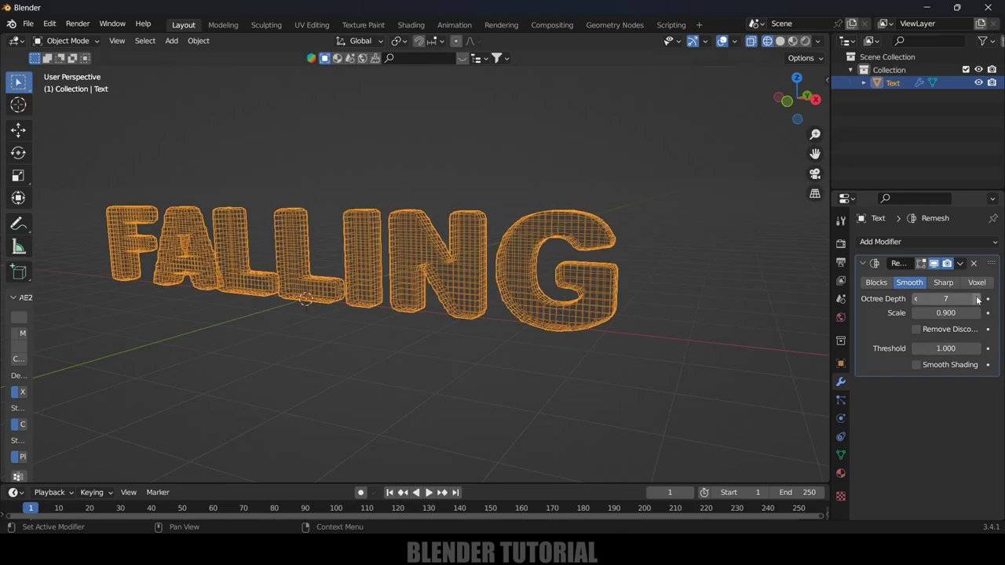
click(978, 299)
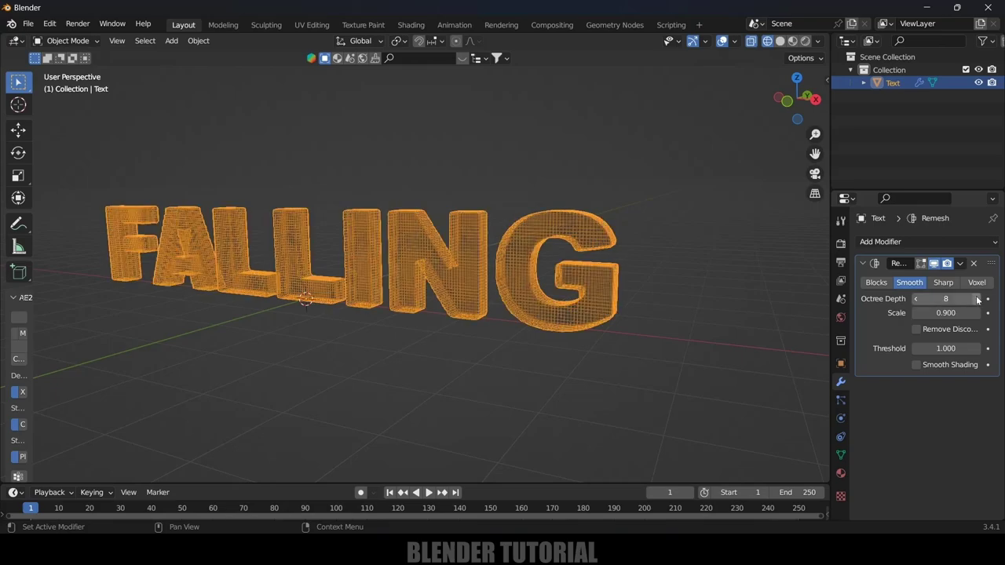
Apply the Remesh modifier to the FALLING mesh
mouse_move(237, 283)
middle_down()
mouse_move(272, 290)
mouse_move(234, 286)
middle_up()
click(959, 263)
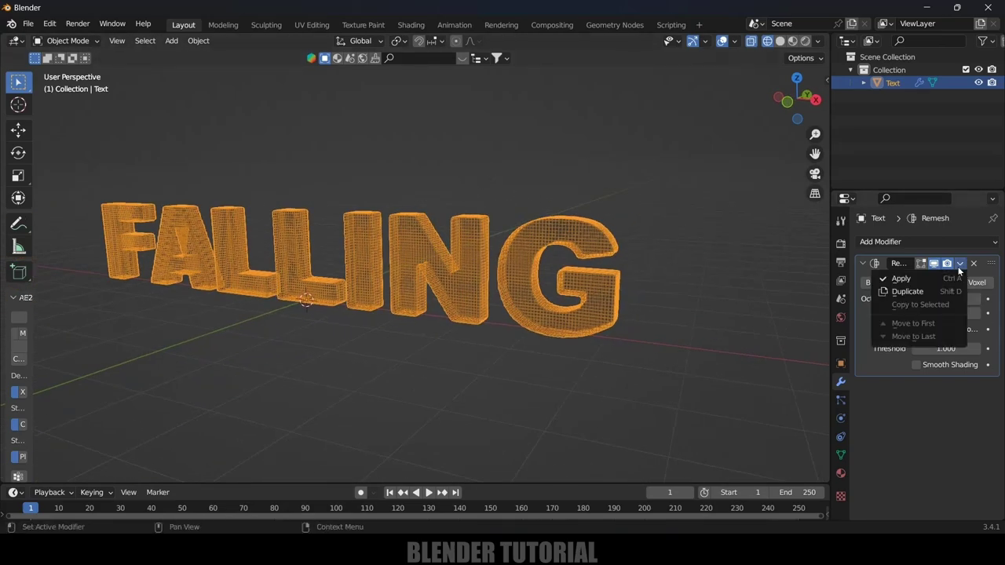
click(928, 282)
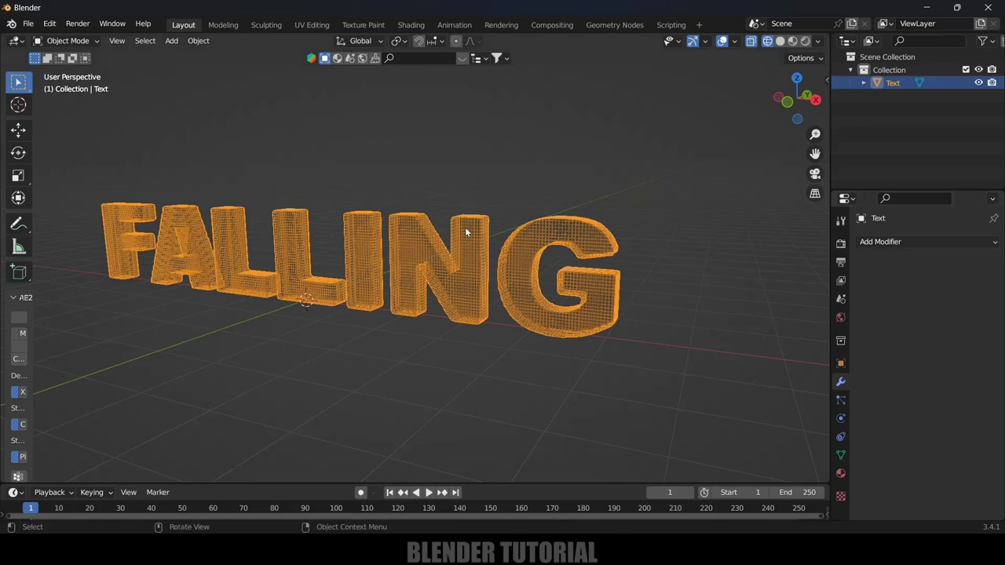
Return to Solid shading and shade the FALLING mesh smooth
click(780, 43)
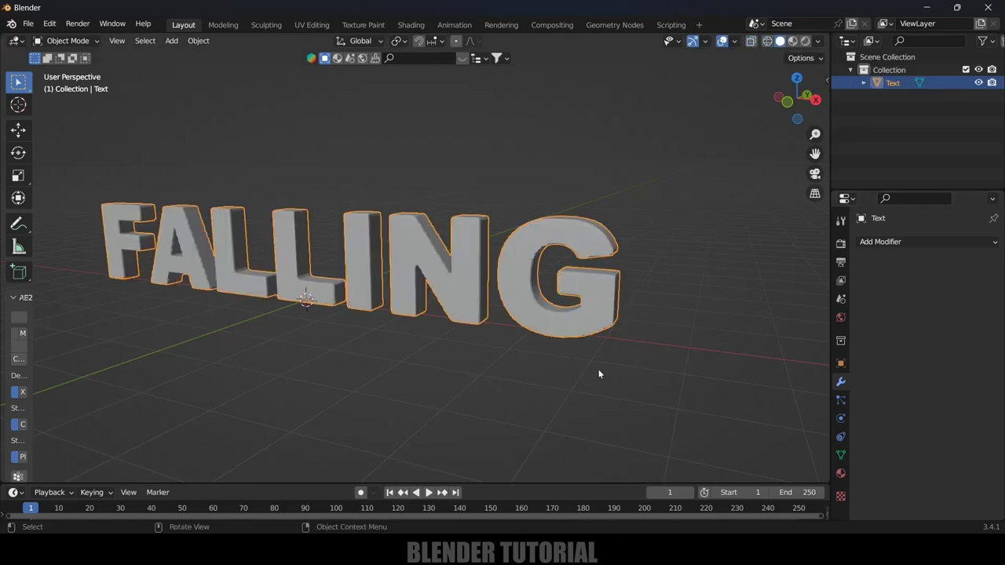
right_click(460, 277)
click(453, 272)
scroll(424, 298, down, 4)
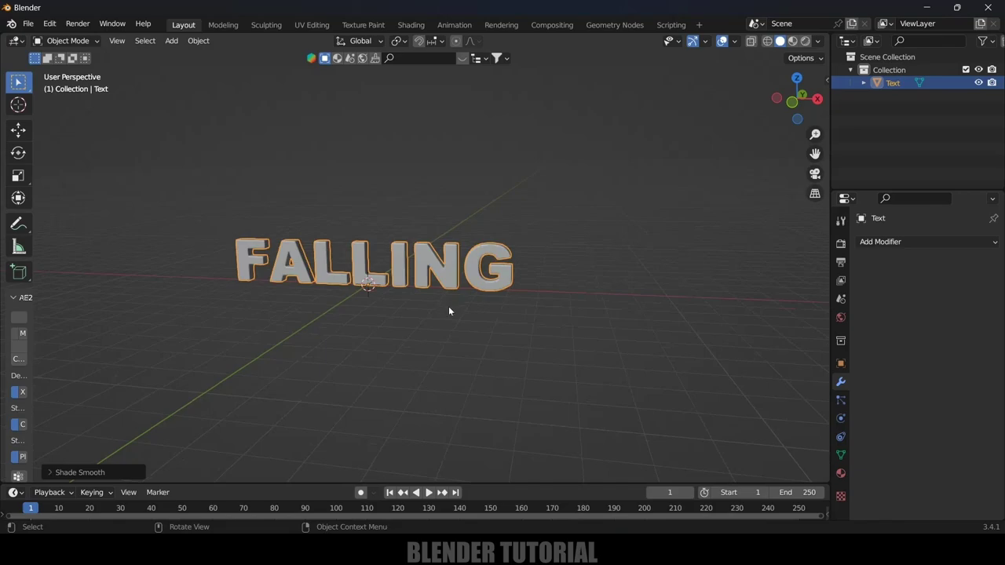
scroll(449, 311, up, 2)
Lift the FALLING text about 2 m up along Z above the grid
click(18, 129)
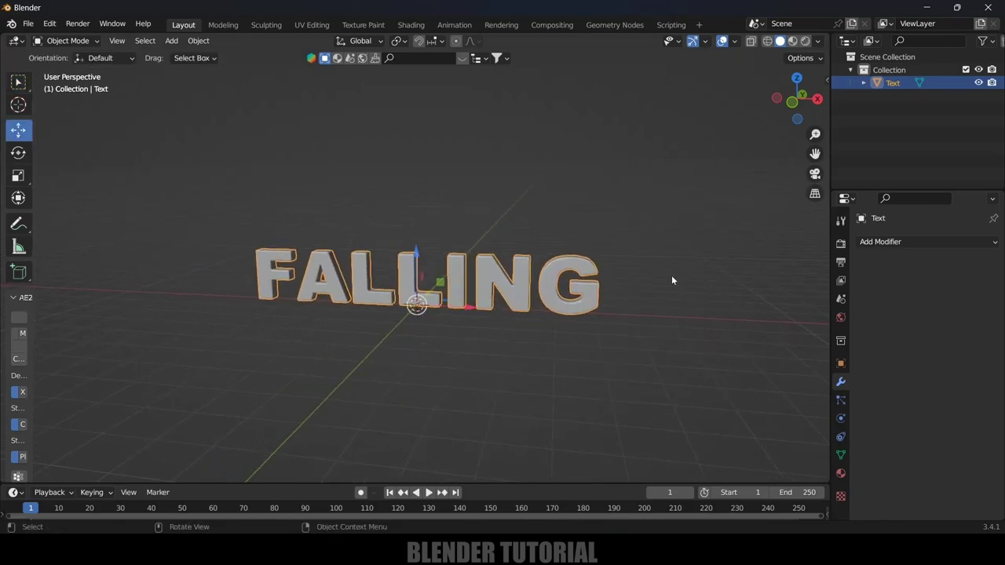
drag(416, 256, 418, 175)
middle_drag(561, 300, 427, 196)
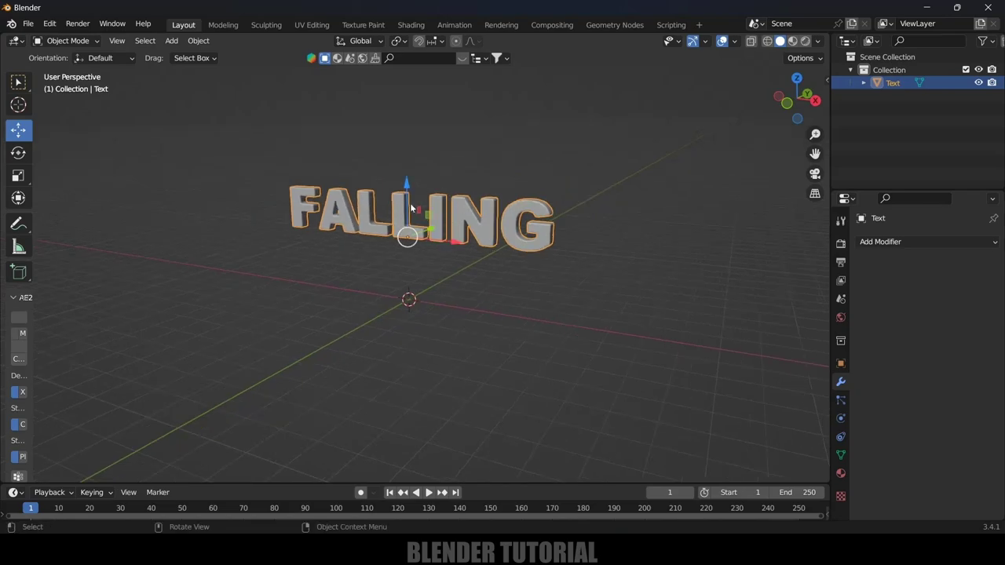
Apply the FALLING mesh's scale
click(211, 41)
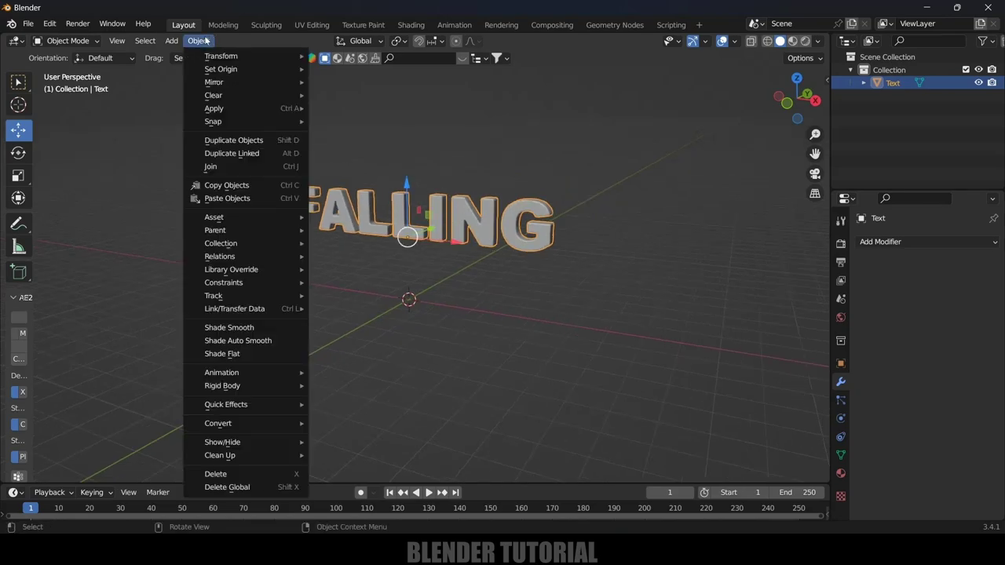
mouse_move(223, 108)
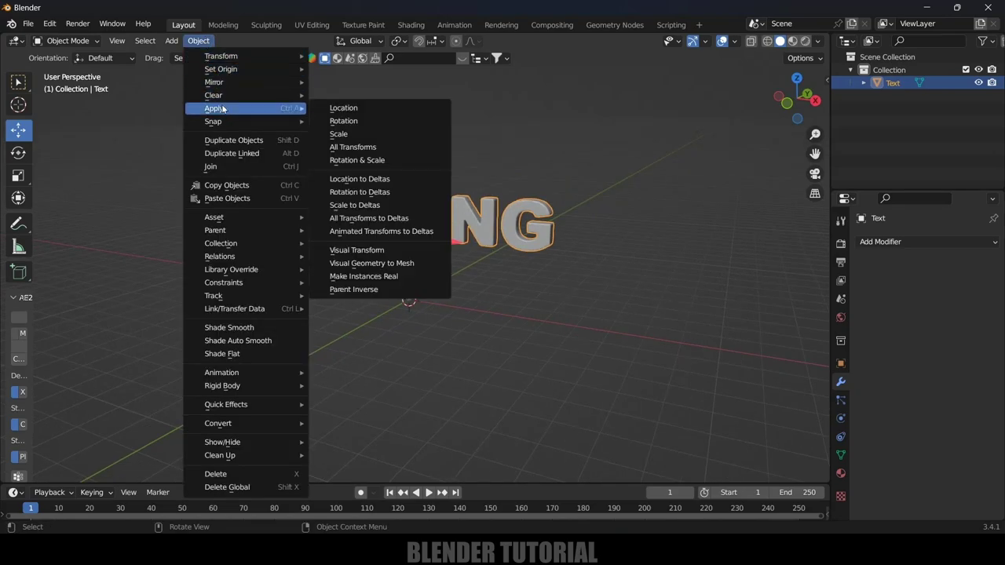
click(365, 137)
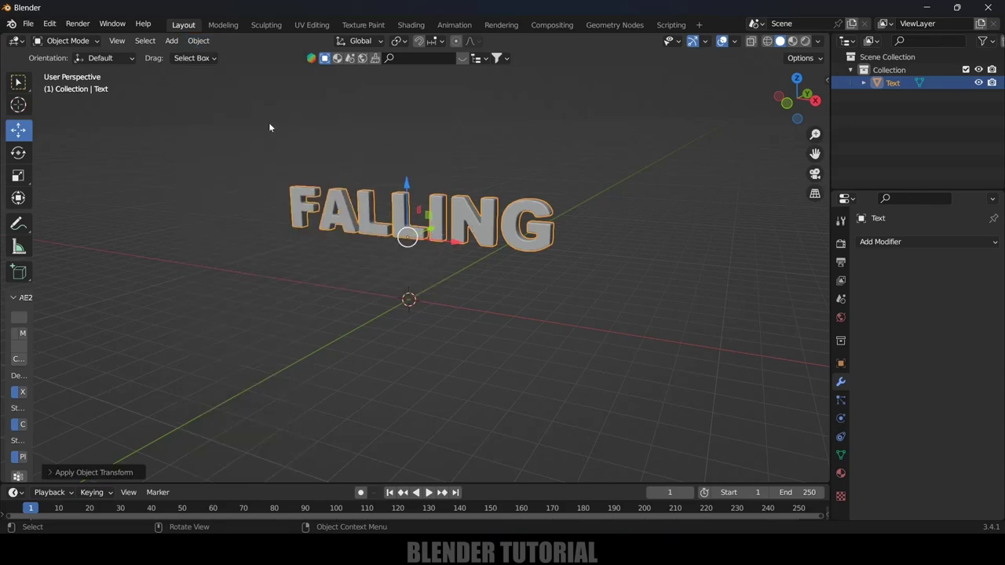
Set the FALLING mesh's origin to its geometry
click(199, 41)
mouse_move(227, 67)
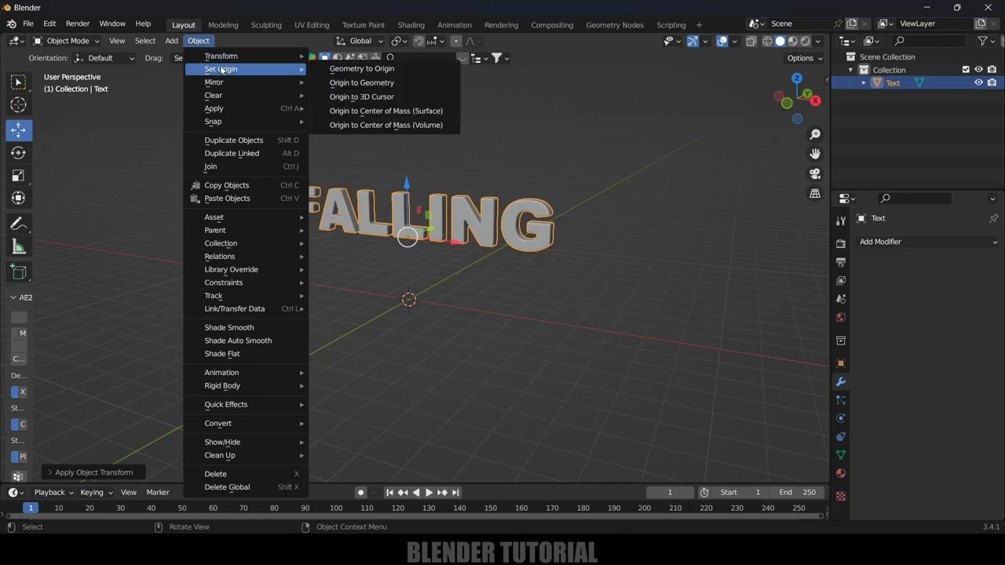
click(368, 85)
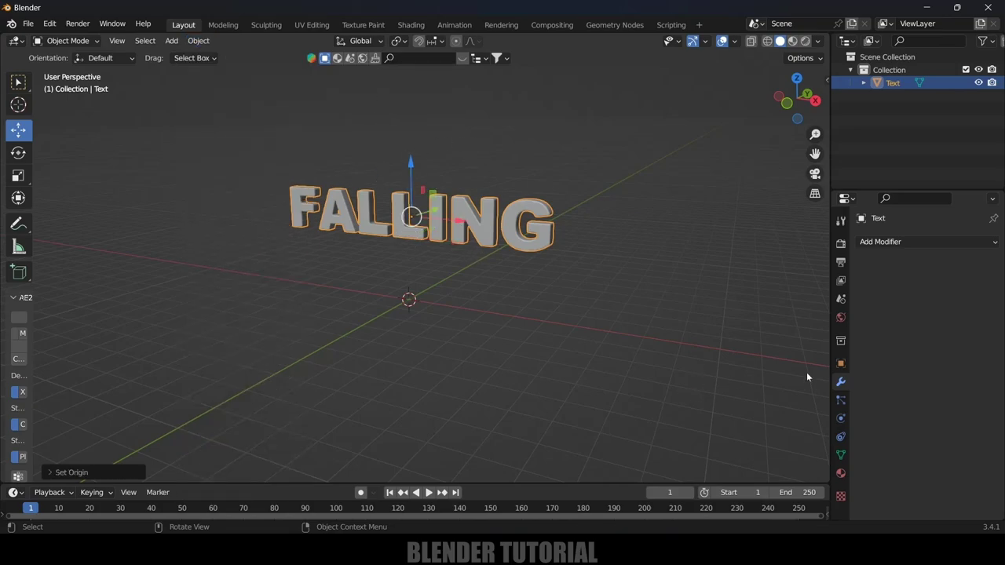
click(839, 418)
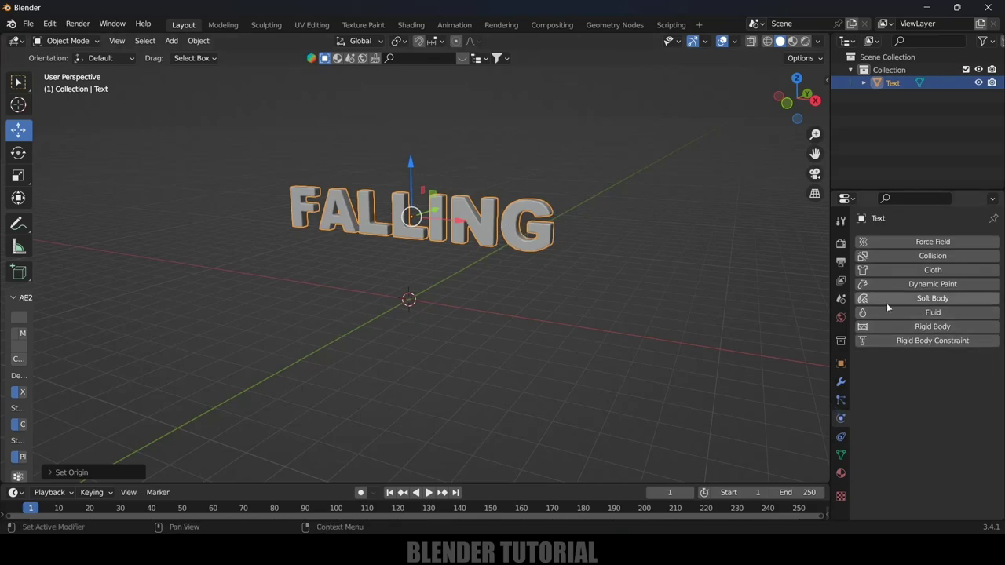
click(929, 327)
scroll(897, 397, down, 2)
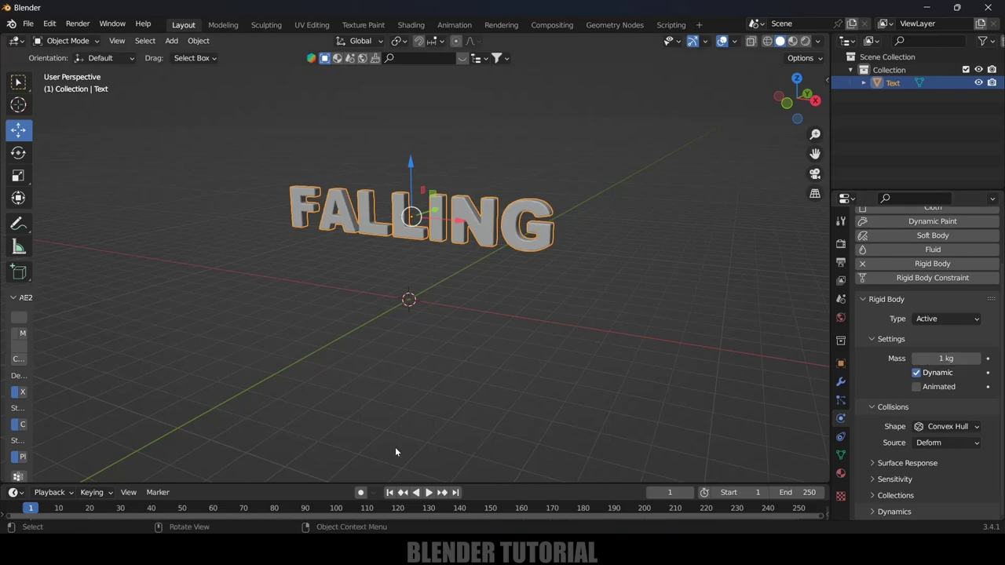
click(428, 493)
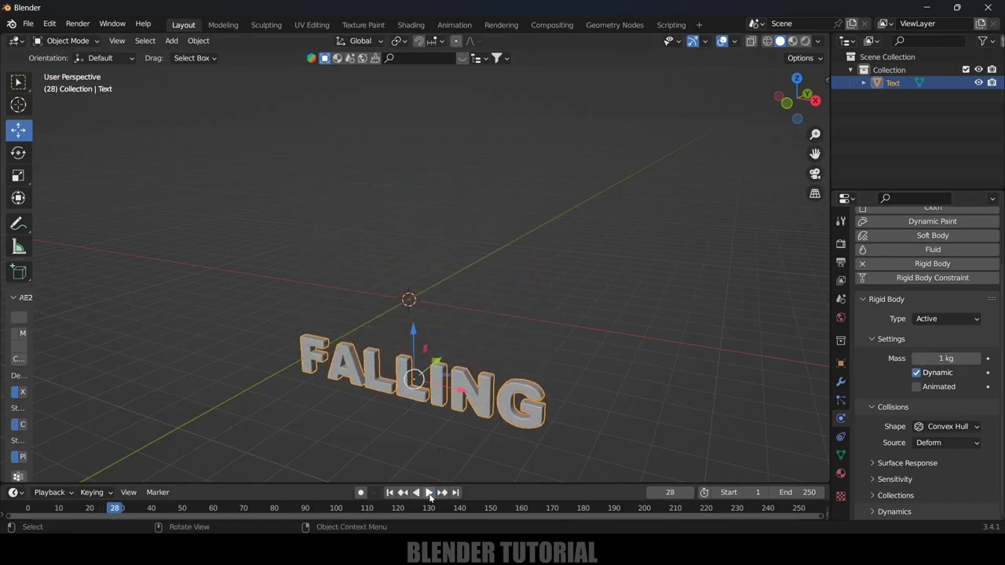
click(429, 492)
click(390, 492)
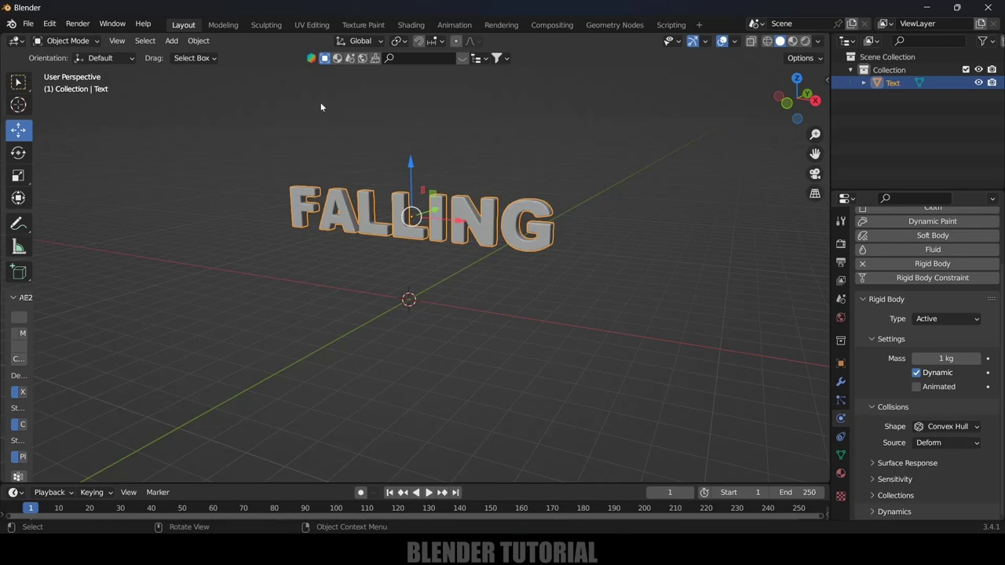
Add a mesh plane and scale it up about 9.7× into a floor
click(171, 40)
mouse_move(208, 55)
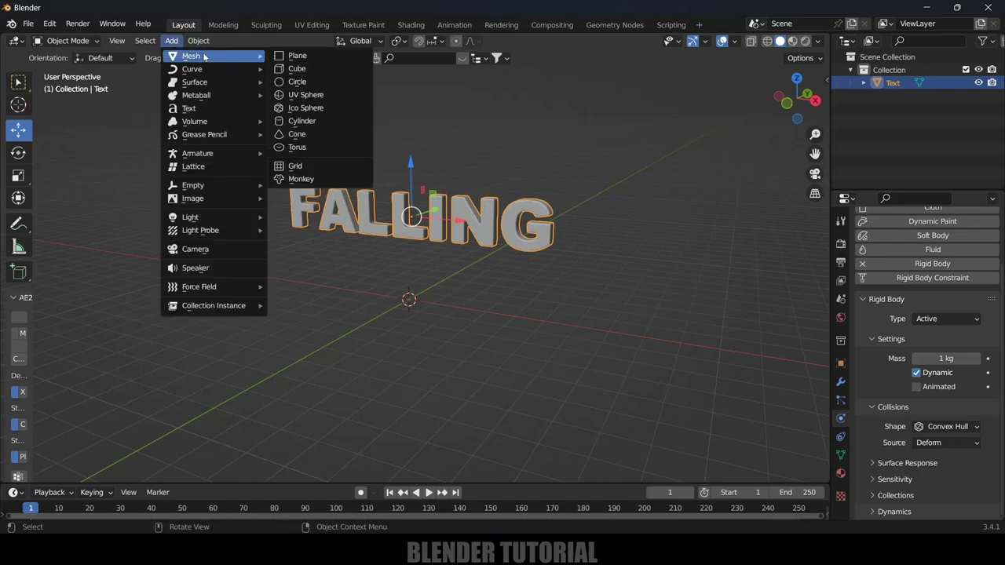
click(315, 55)
key(s)
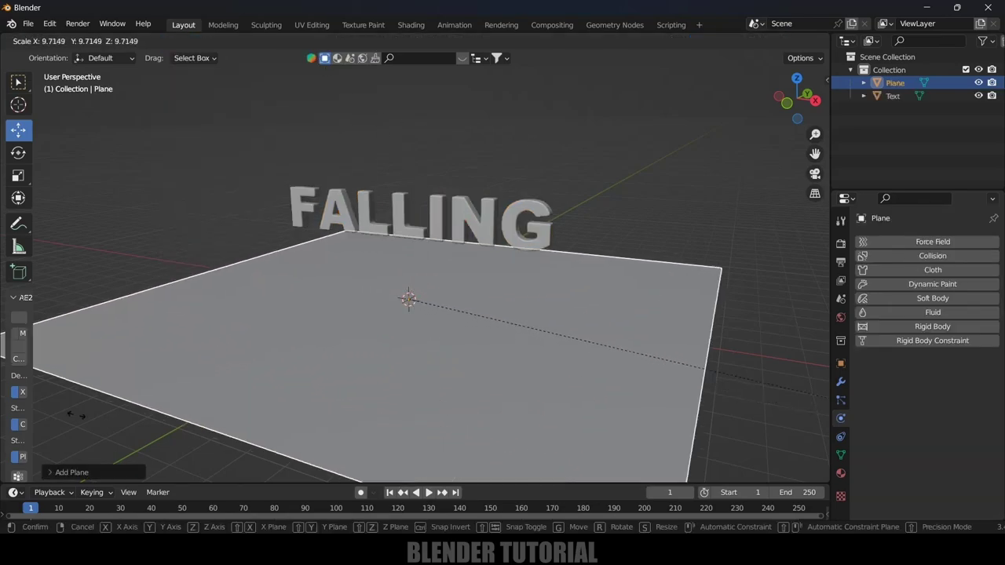
click(210, 86)
Apply the plane's scale and reselect the plane
click(197, 40)
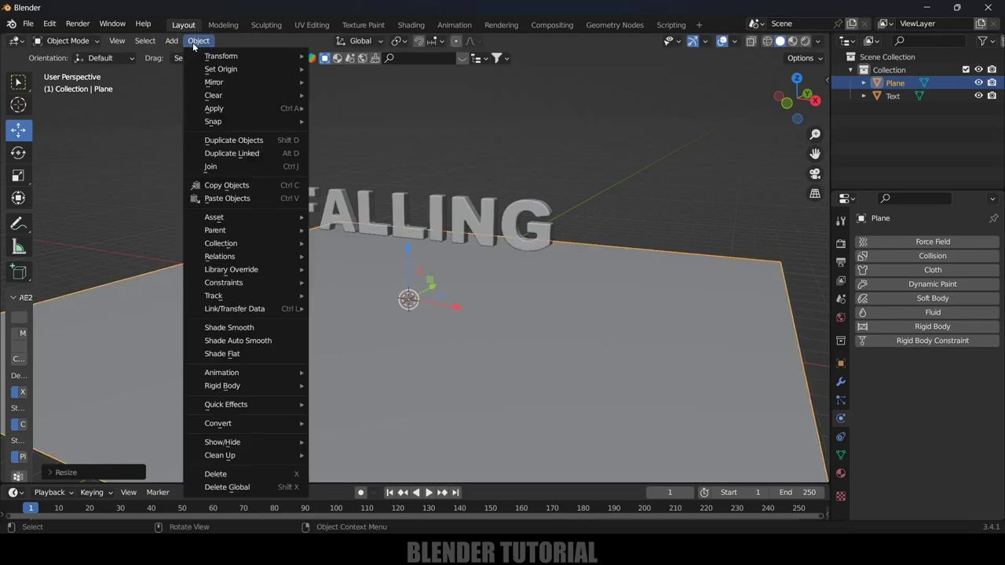
mouse_move(229, 111)
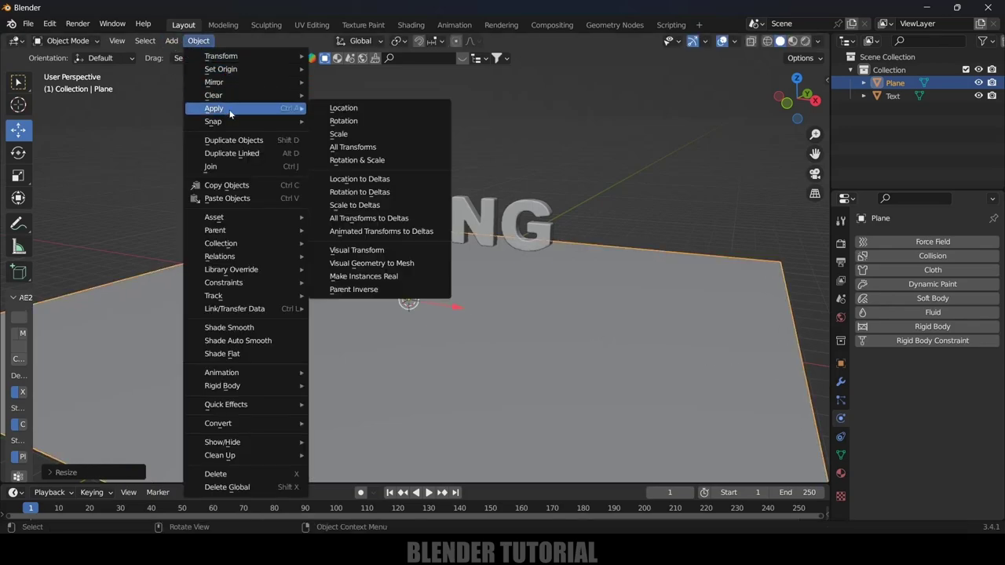
click(339, 133)
click(635, 188)
click(614, 320)
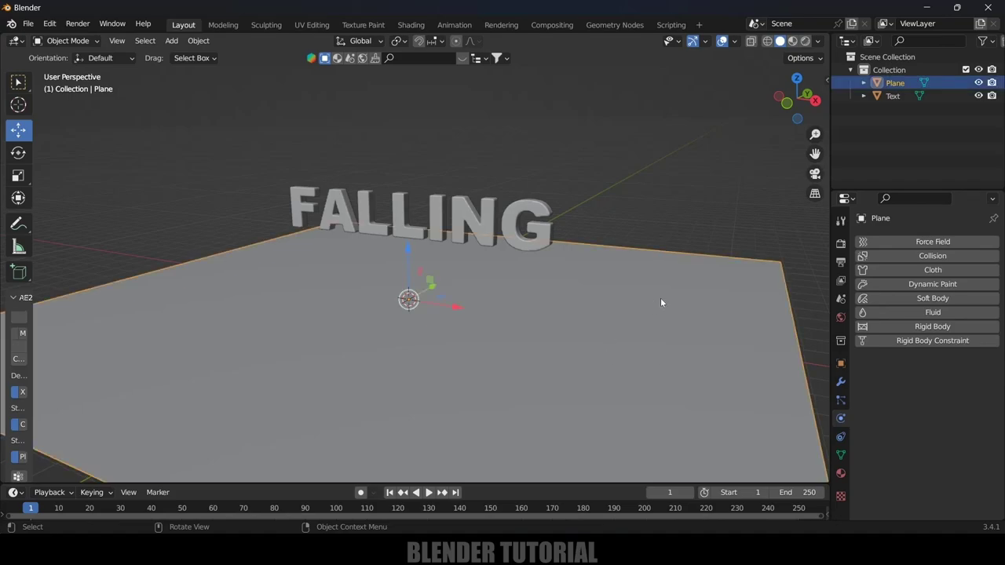
Add a Rigid Body to the plane and set its Type to Passive
click(936, 327)
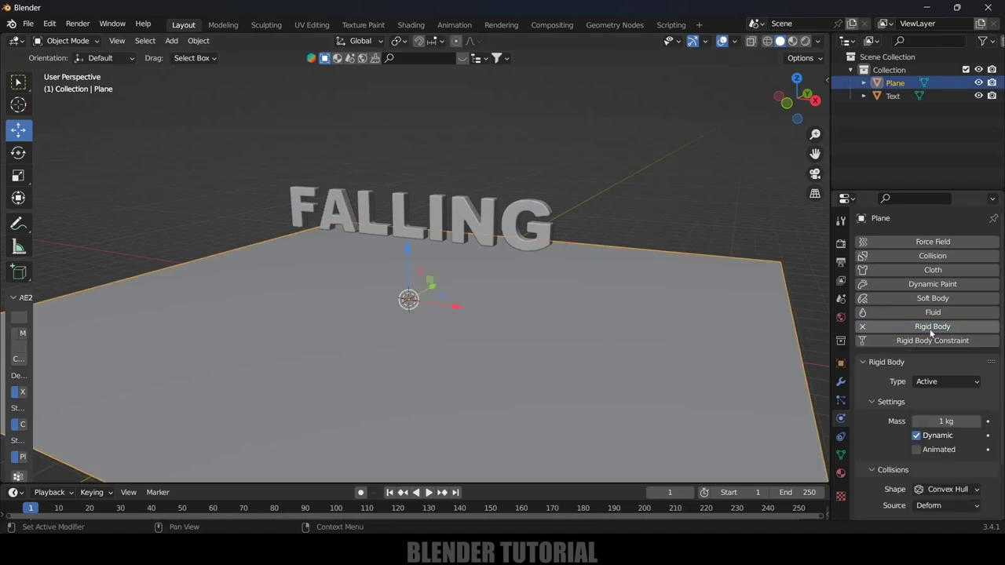
click(940, 382)
click(935, 407)
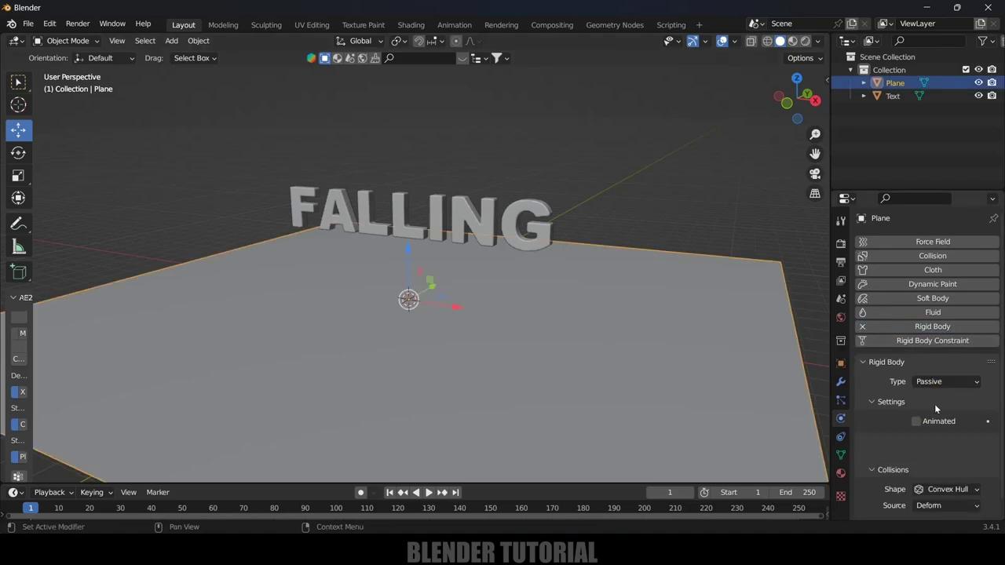
scroll(688, 347, down, 3)
Play the simulation to watch the text land, rewind to frame 1, and select the text
middle_drag(688, 347, 703, 338)
key(space)
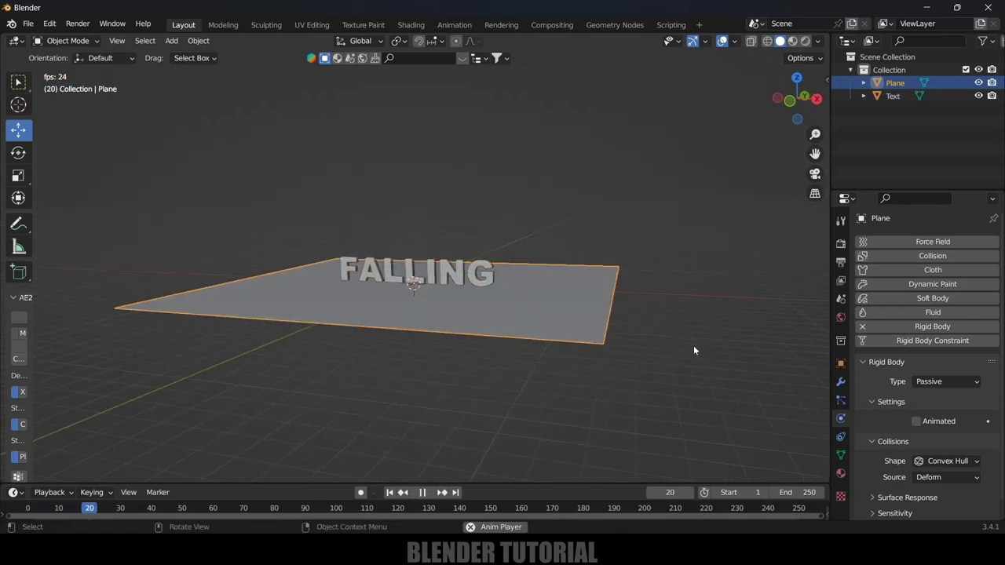
scroll(677, 349, up, 3)
middle_drag(603, 348, 503, 360)
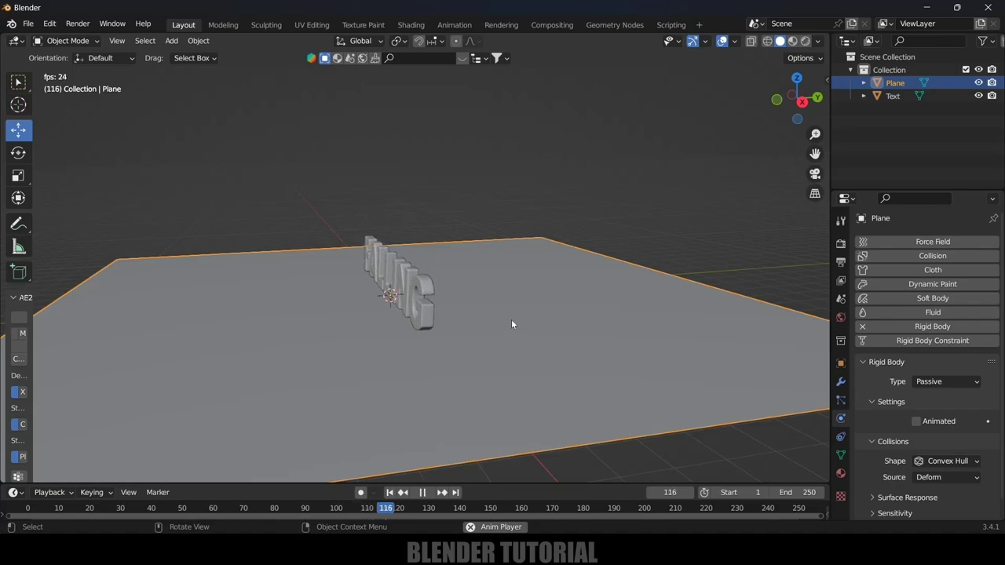
key(space)
click(389, 494)
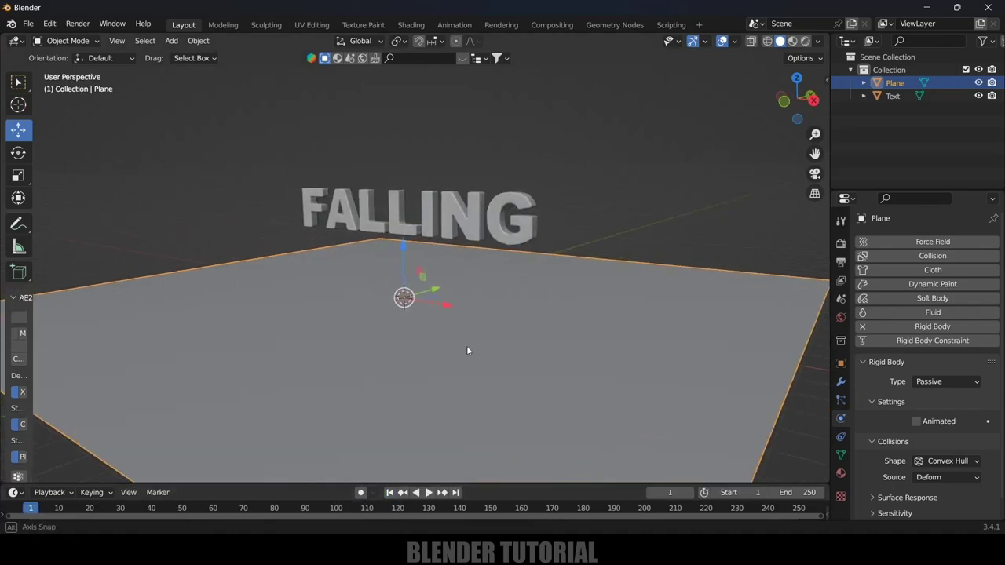
middle_drag(468, 346, 485, 341)
click(331, 207)
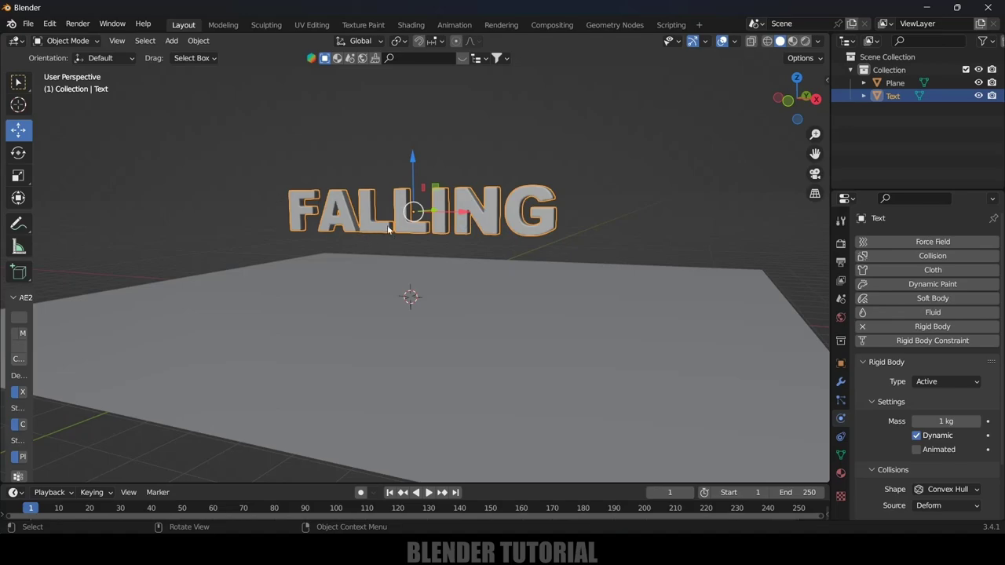
Select the FALLING text object and select all of its geometry in Edit Mode
middle_drag(388, 227, 479, 177)
click(489, 172)
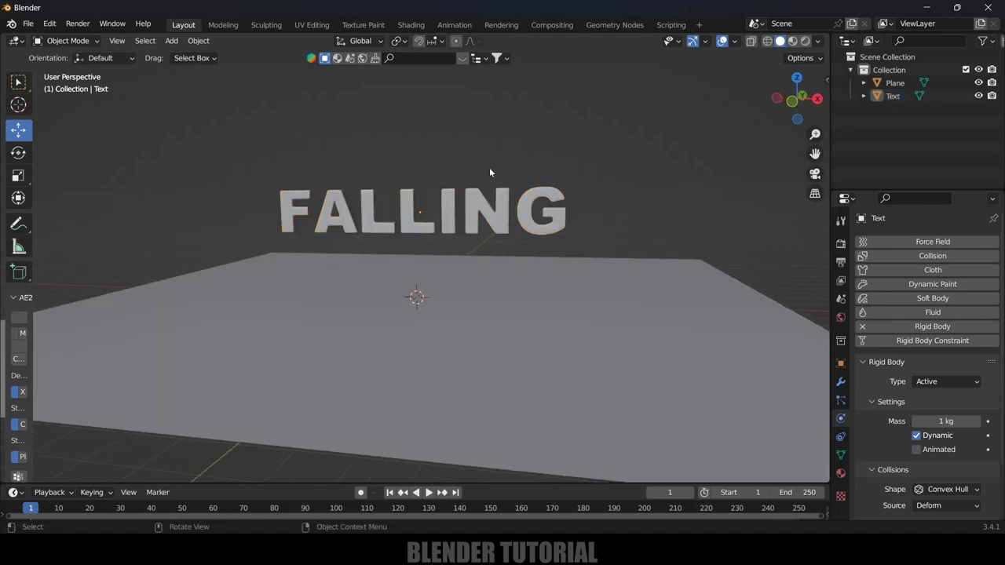
click(459, 210)
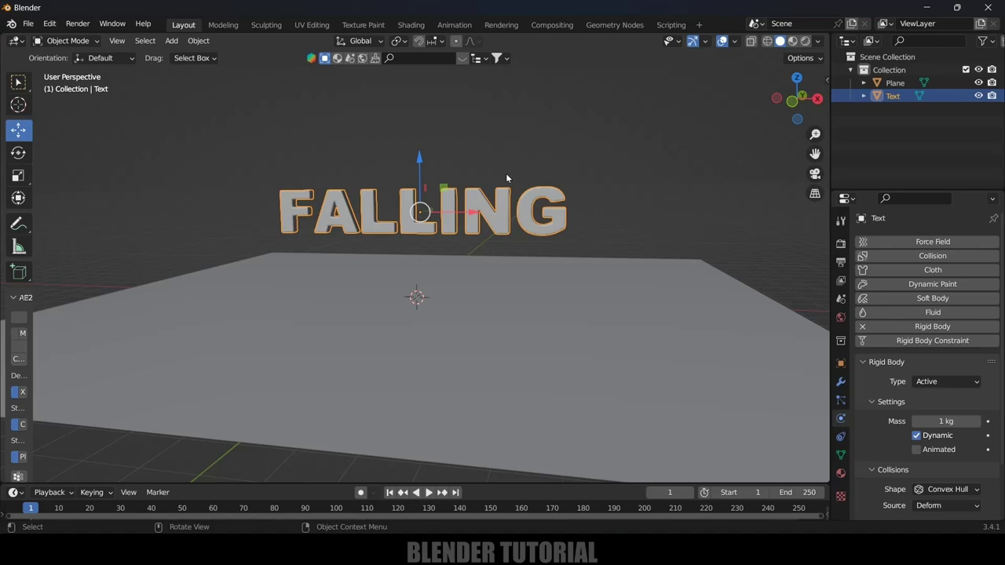
key(Tab)
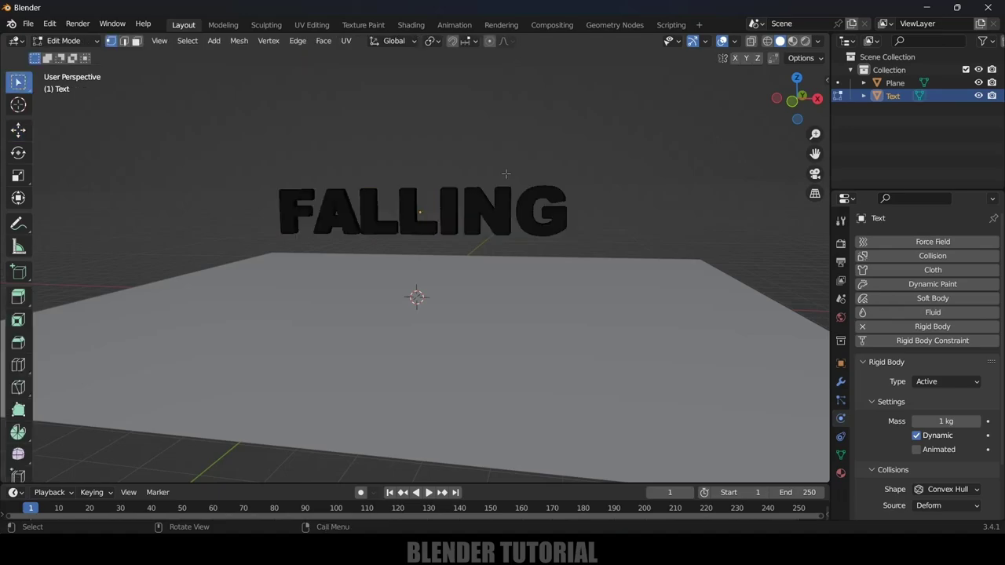
key(a)
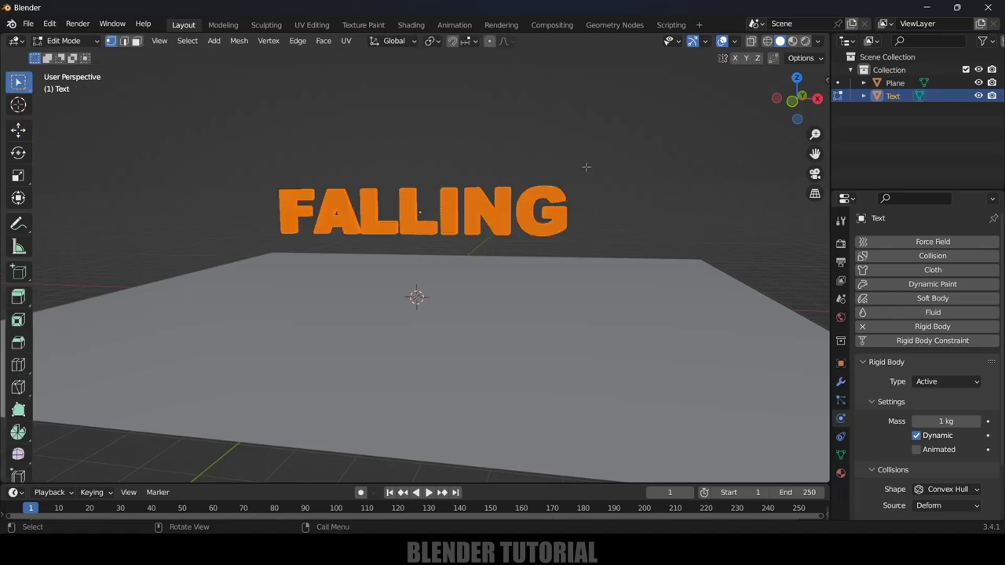
Separate the FALLING mesh by loose parts into individual letter objects and return to Object Mode
key(p)
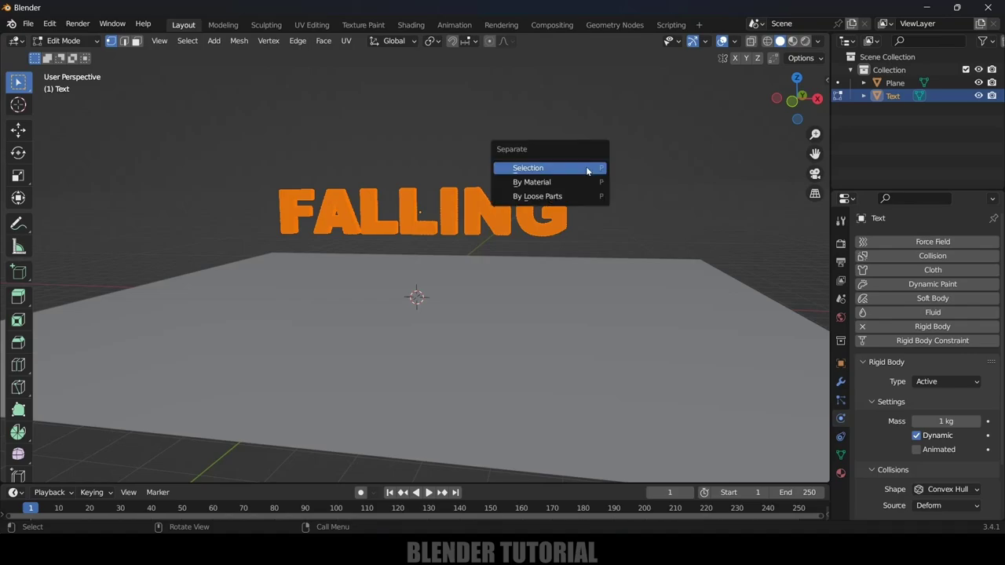
click(547, 199)
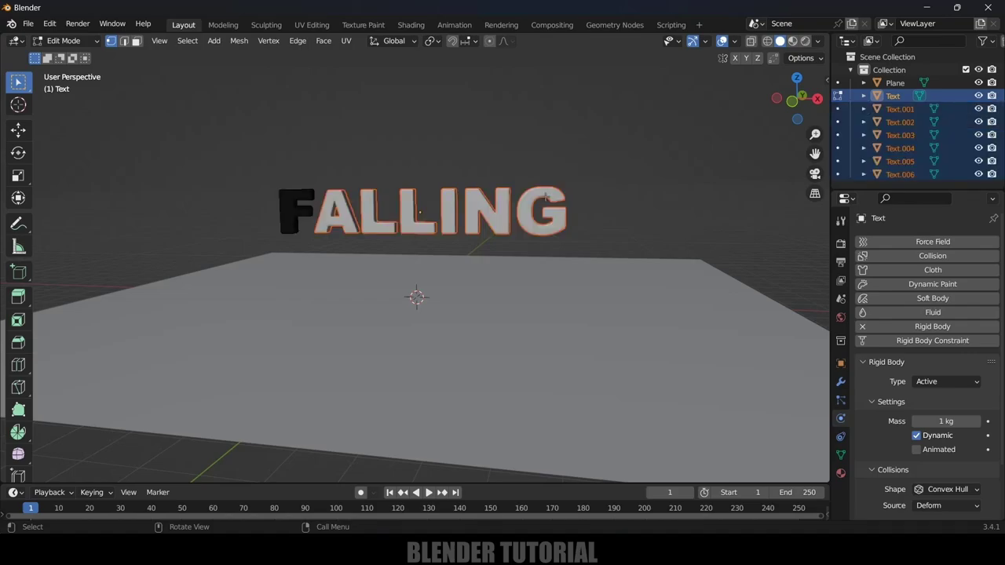
key(Tab)
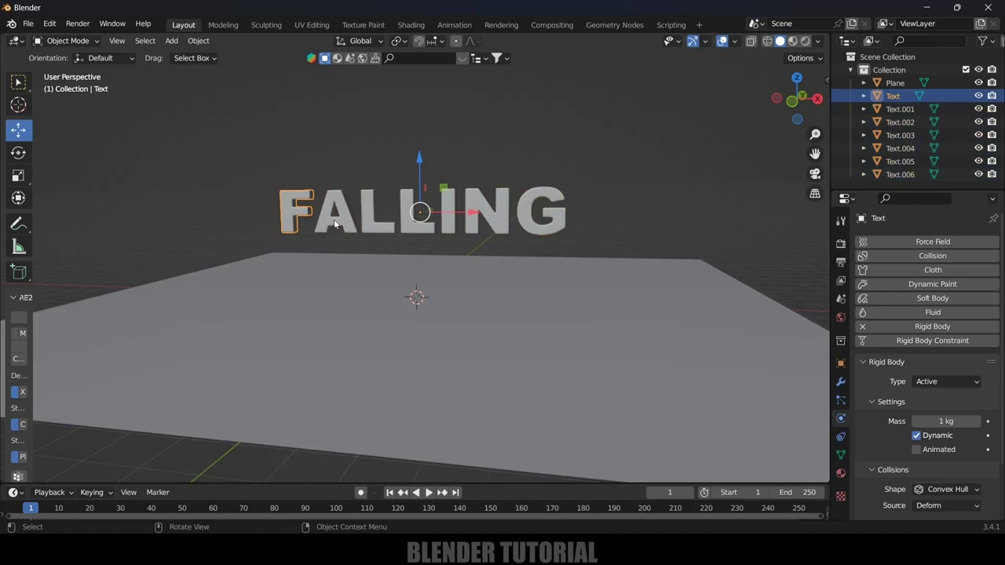
Select the A and both L letters, preview the fall, then rewind to frame 1
click(333, 222)
click(374, 218)
click(418, 221)
click(430, 492)
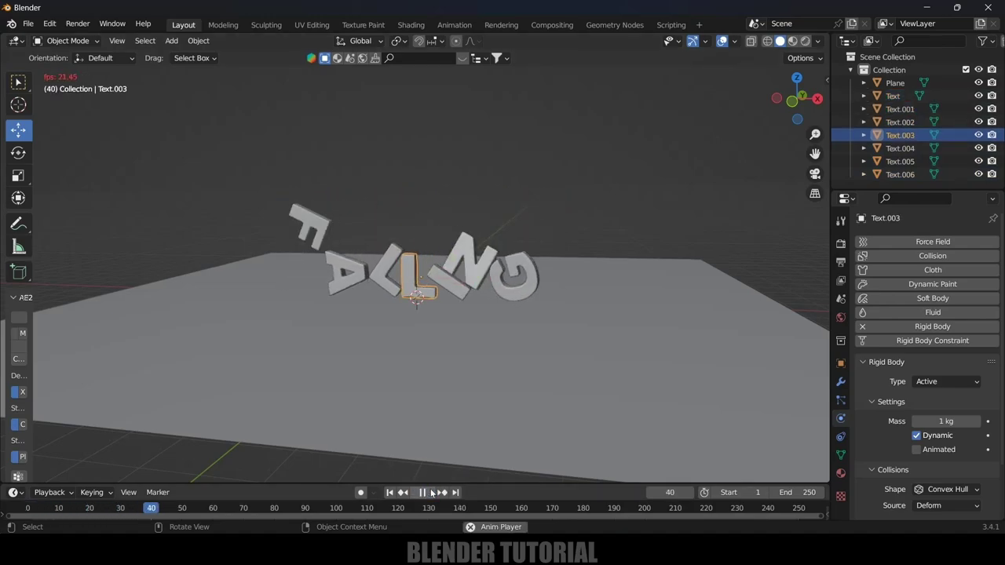
click(431, 492)
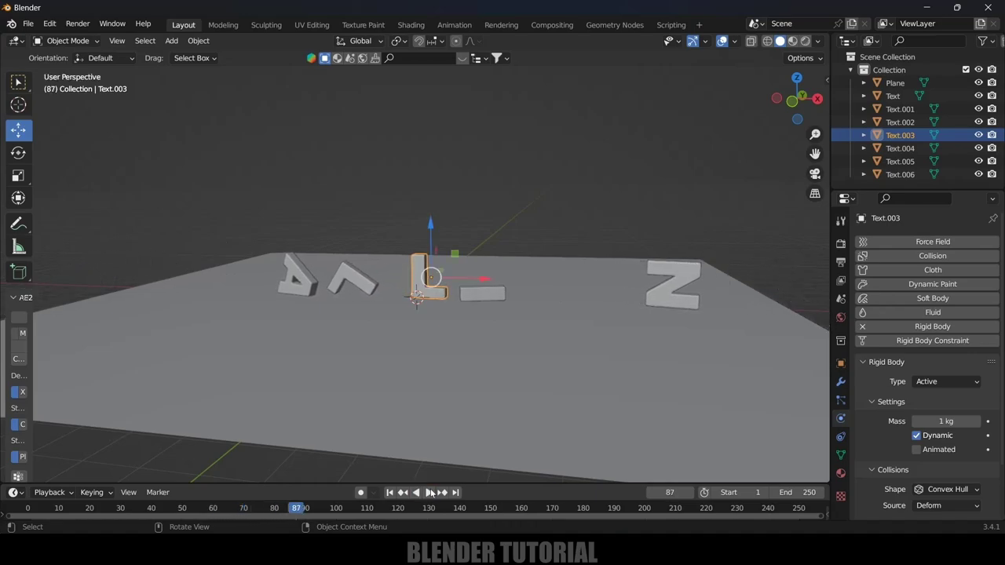
click(391, 493)
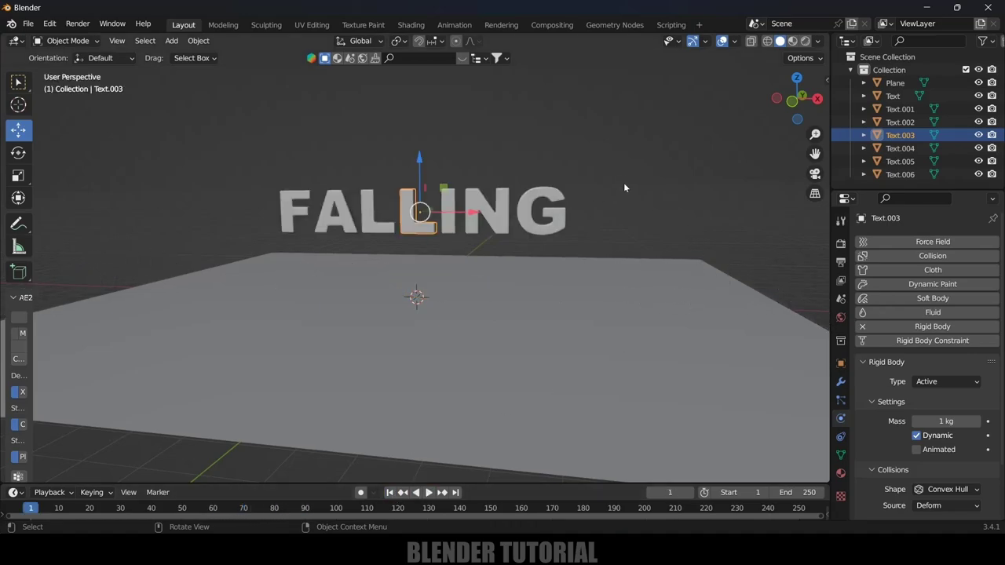
Box-select all seven separated letters of FALLING
click(272, 198)
click(293, 214)
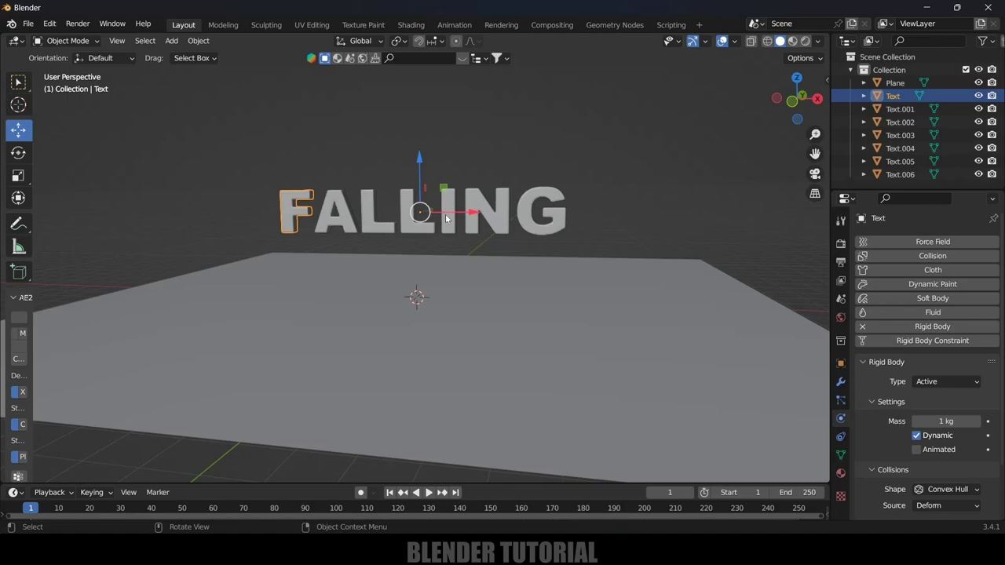
click(351, 228)
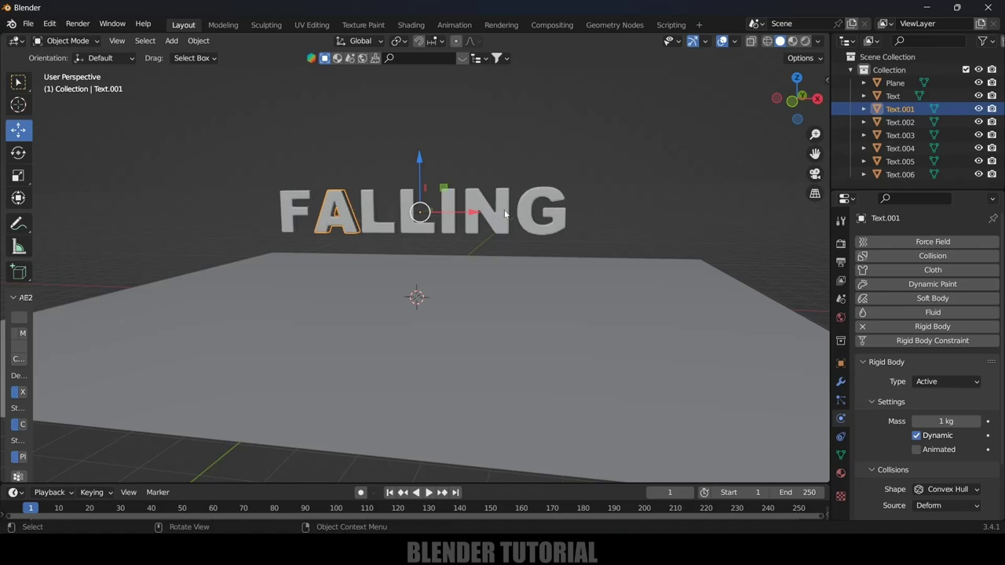
middle_drag(505, 214, 290, 157)
drag(190, 138, 635, 212)
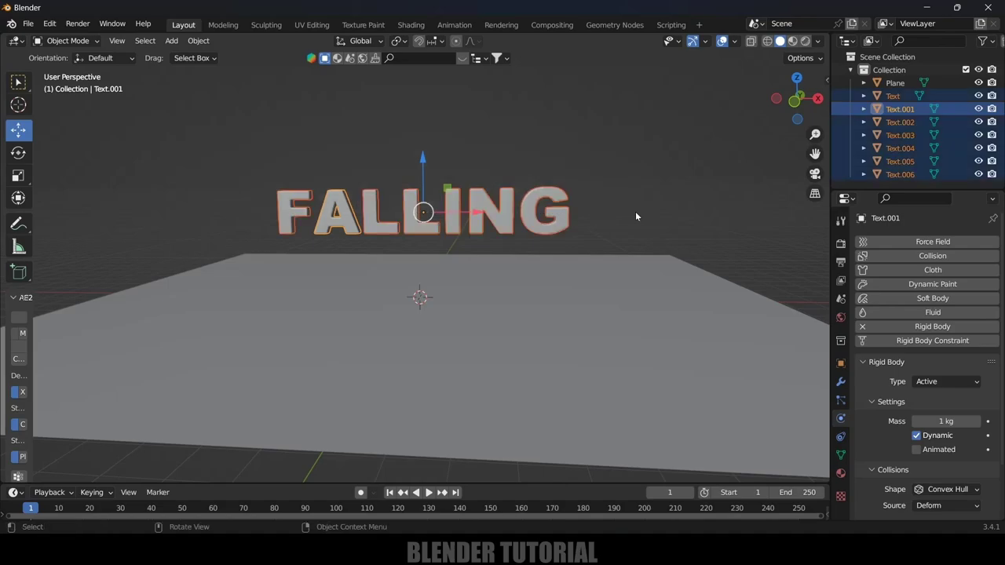
Set each letter's origin to its own geometry, then select the F and G letters
click(195, 44)
mouse_move(228, 69)
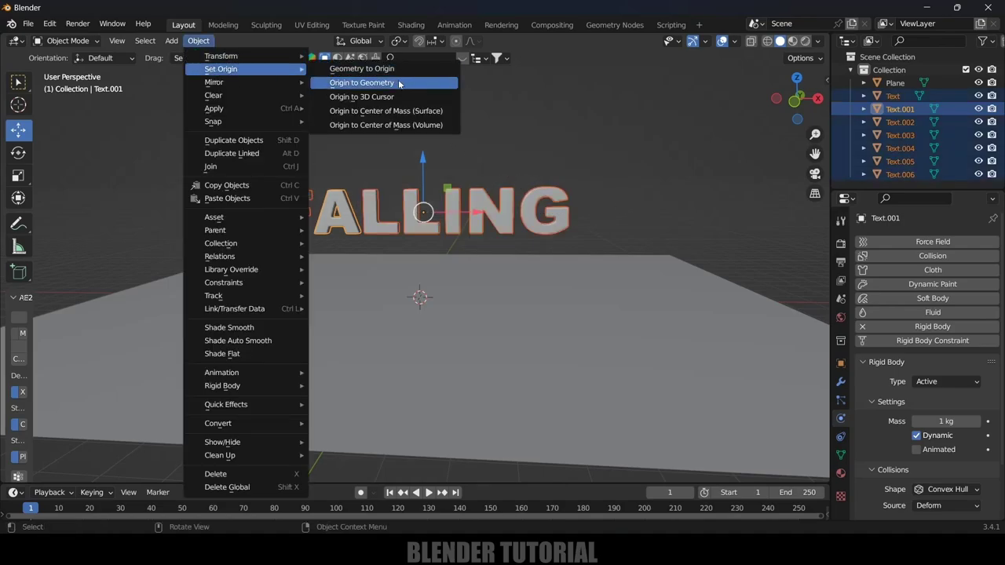
click(399, 83)
click(325, 186)
click(305, 197)
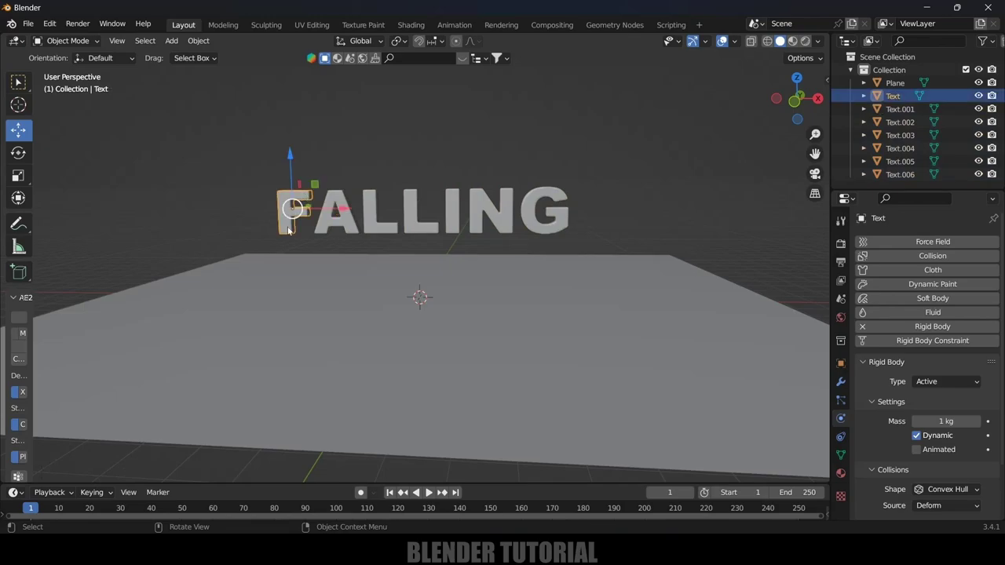
click(551, 211)
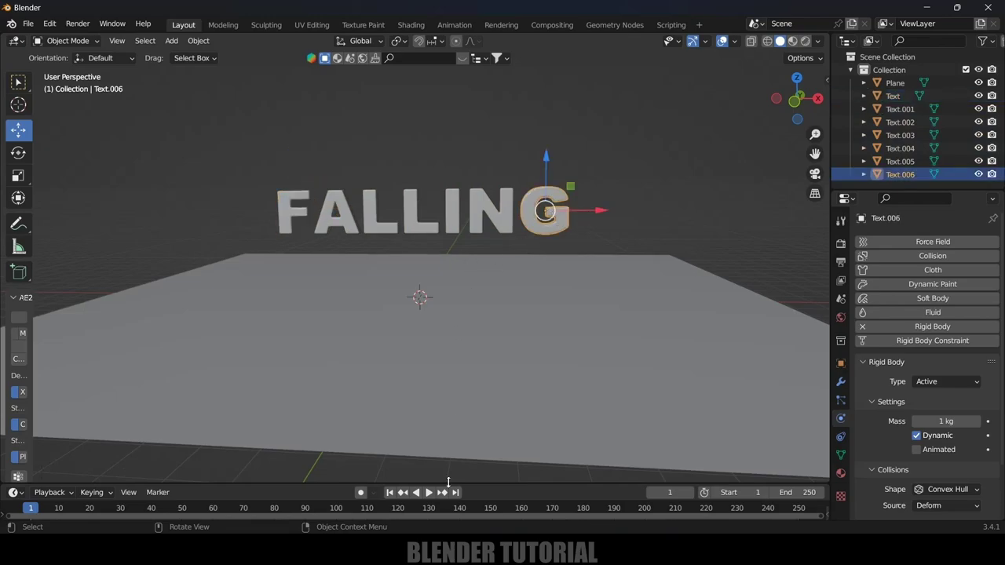
Preview the letters falling onto the plane and rewind to frame 1
click(426, 493)
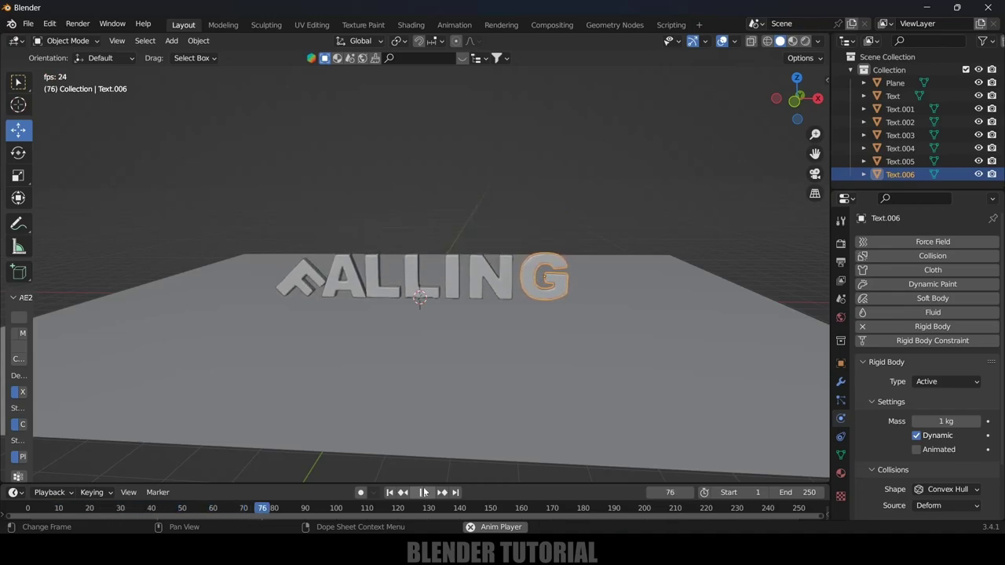
click(424, 493)
click(389, 492)
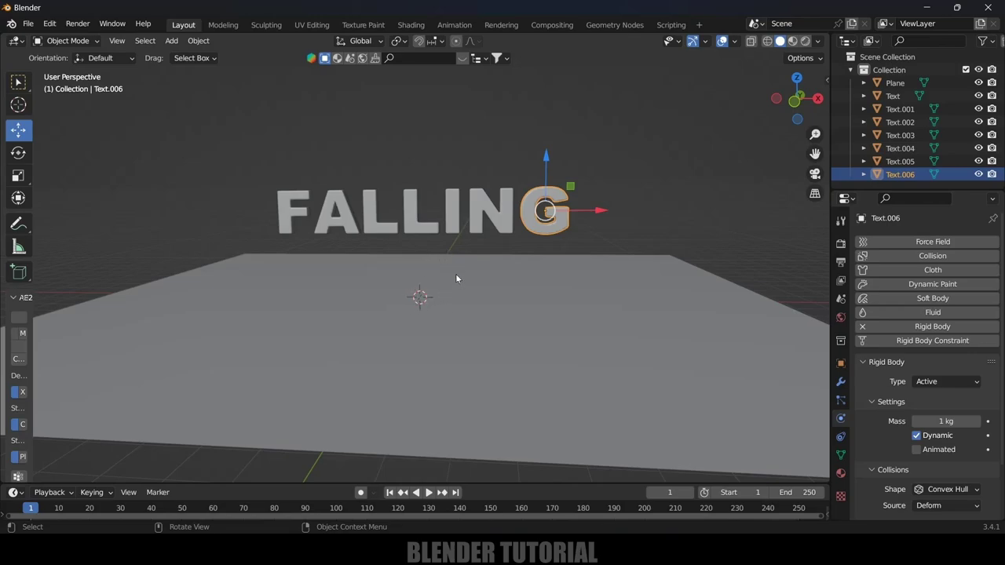
click(171, 41)
Add a UV sphere, raise it slightly along Z, and shade it smooth
mouse_move(205, 60)
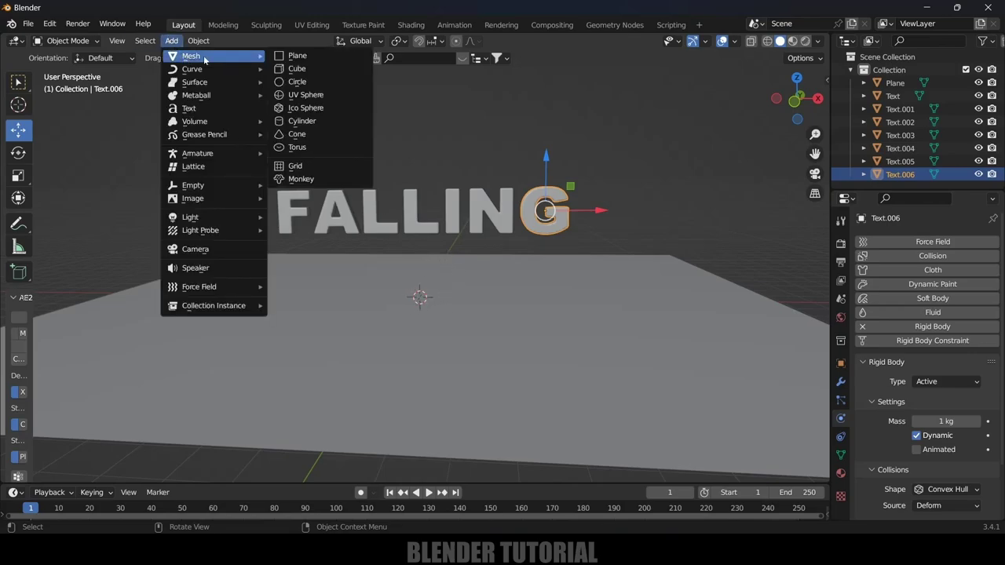
click(313, 96)
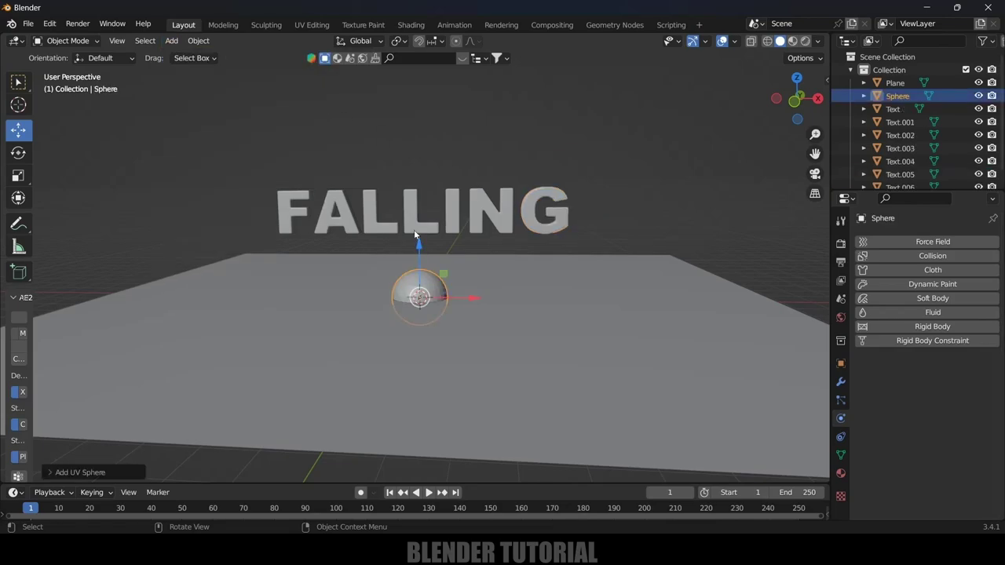
drag(415, 234, 417, 212)
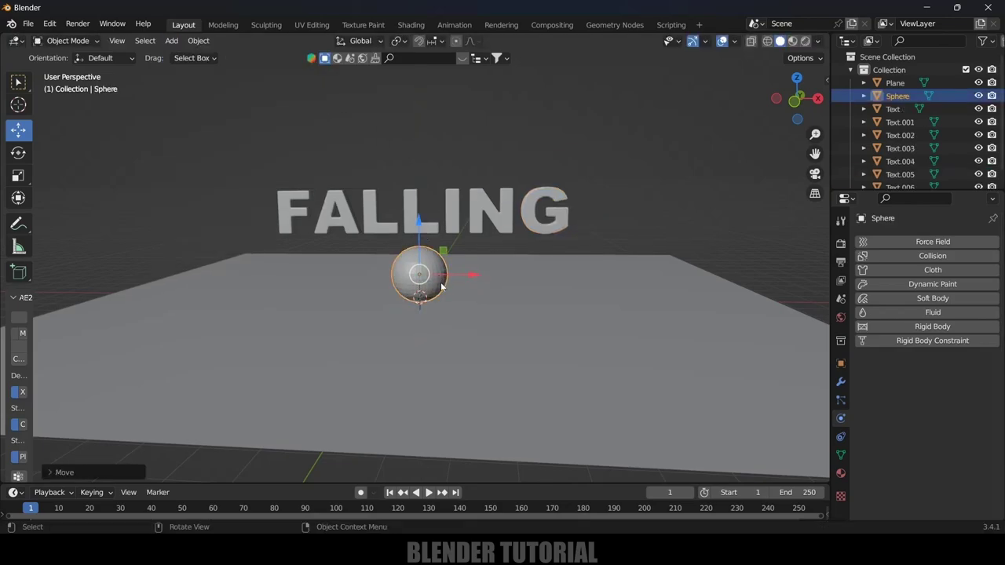
scroll(443, 288, up, 3)
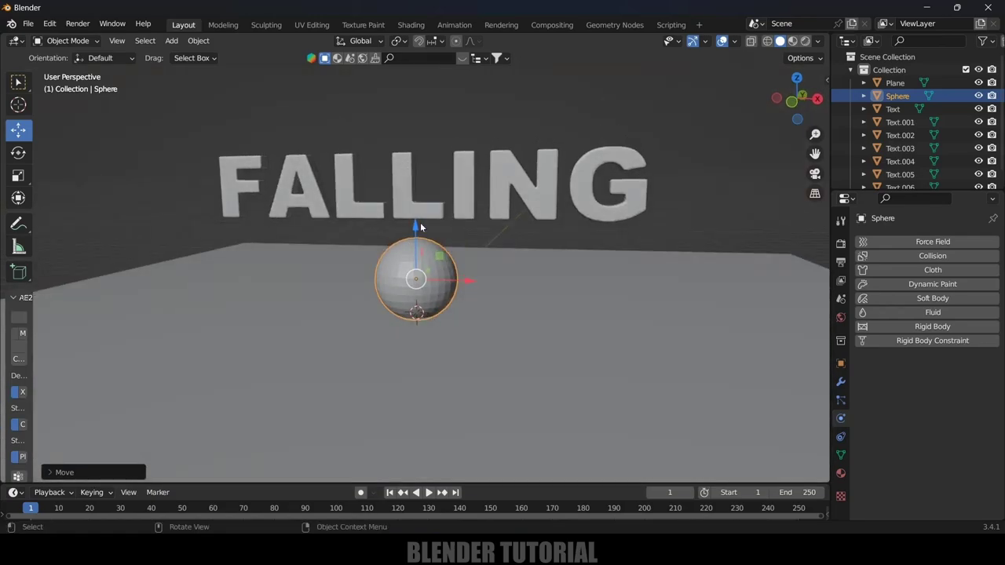
drag(421, 225, 421, 223)
right_click(399, 277)
click(395, 275)
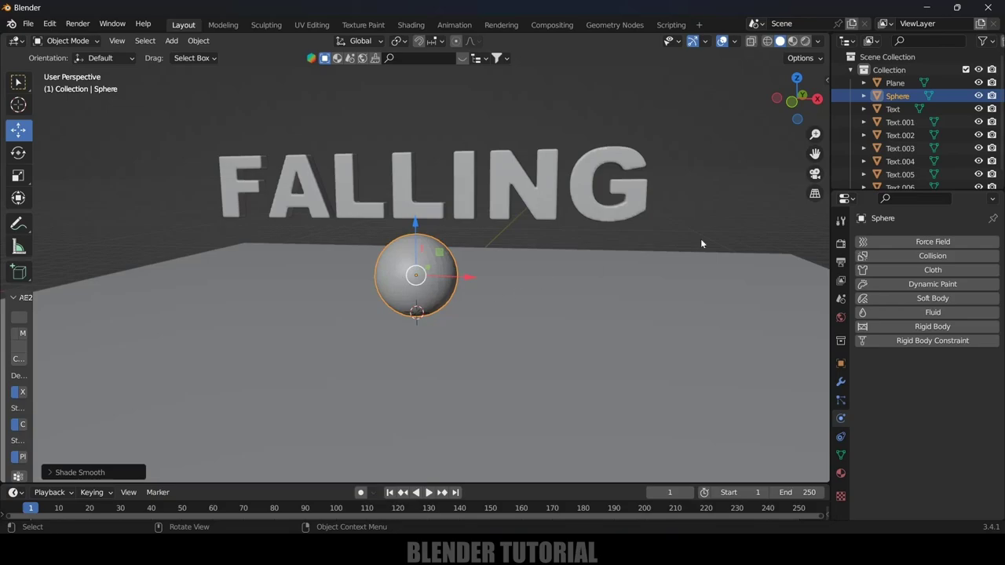
Give the sphere rigid body physics with Type set to Passive
click(938, 327)
click(947, 382)
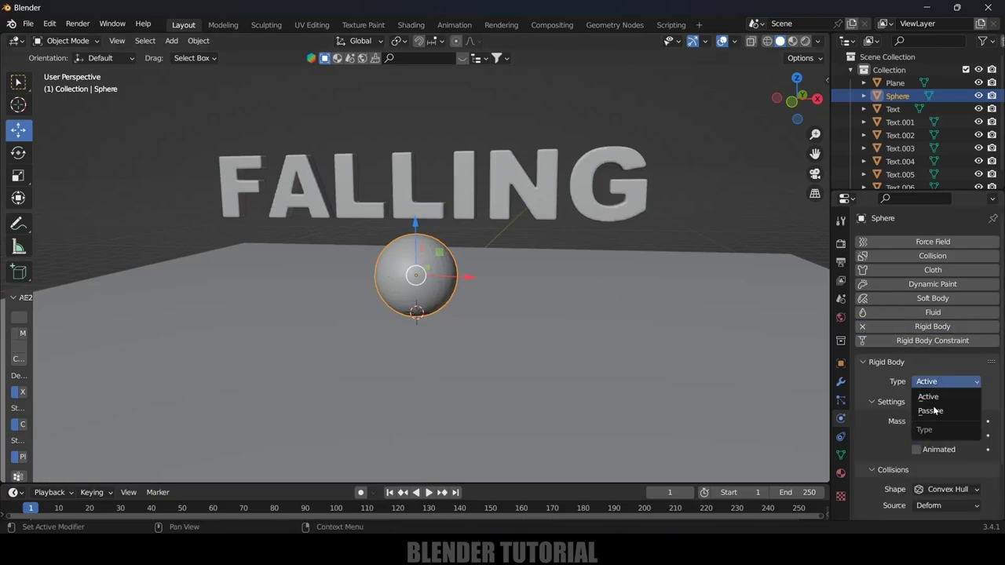
click(931, 411)
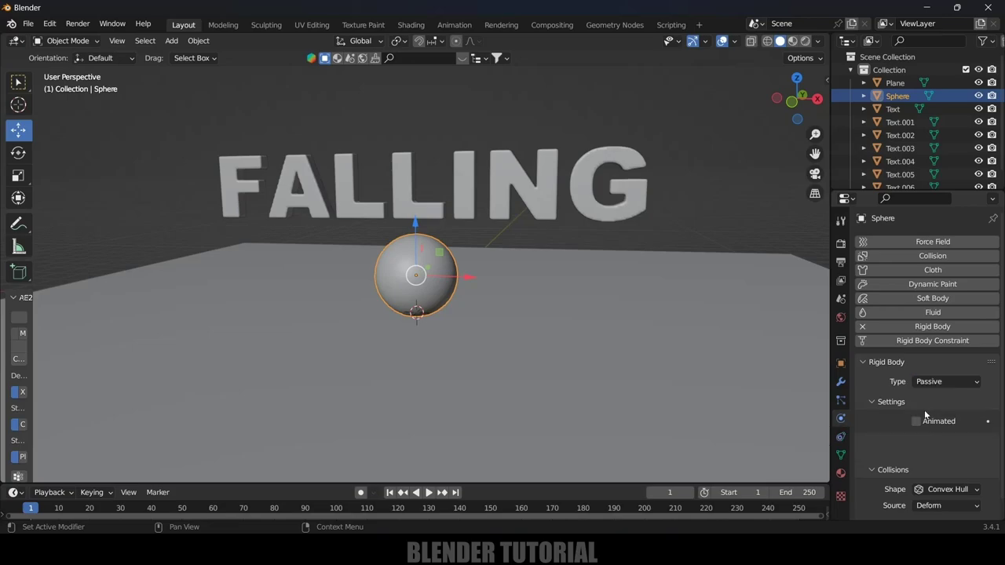
Play the simulation to test letters colliding with the sphere, then rewind to frame 1
click(429, 493)
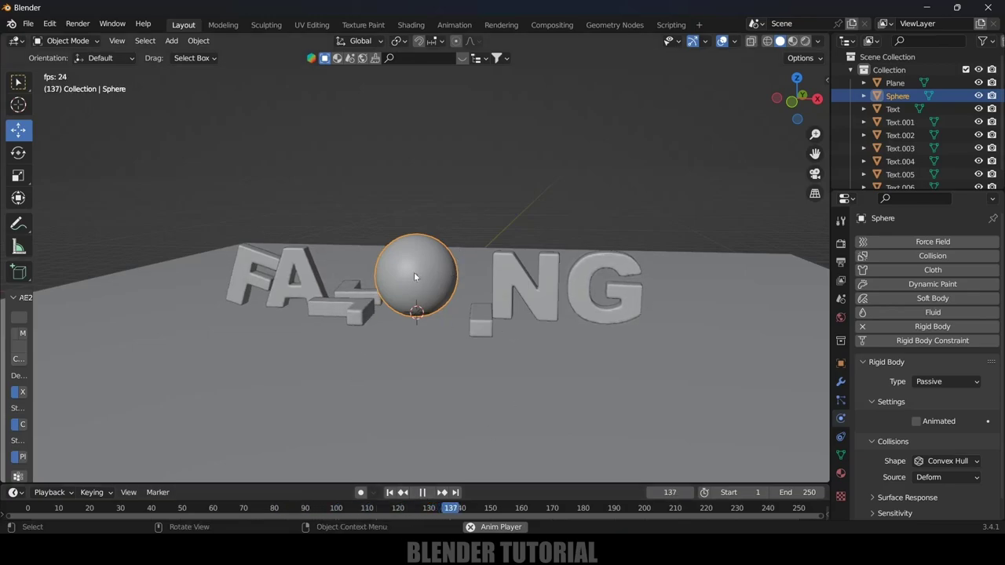
click(421, 492)
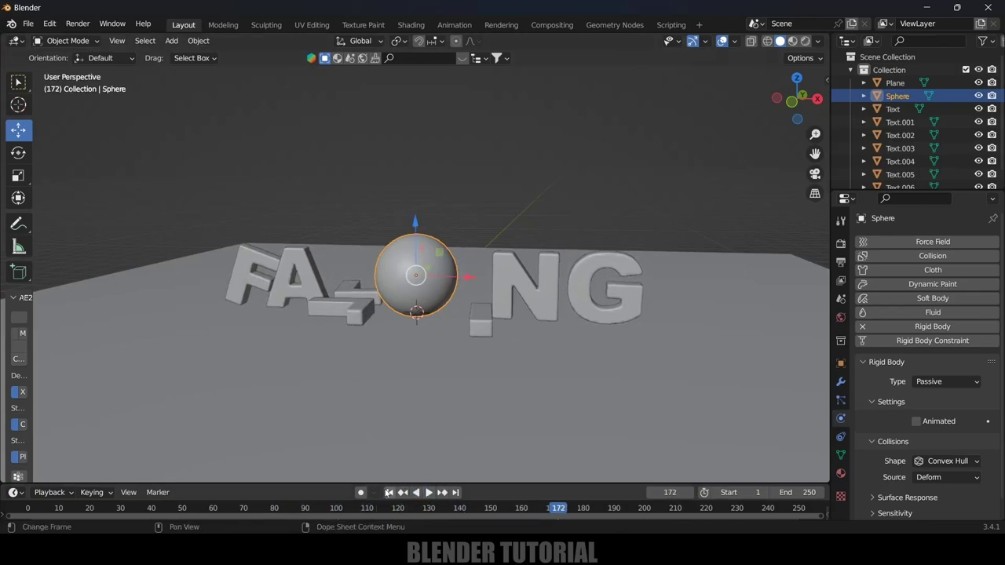
click(388, 492)
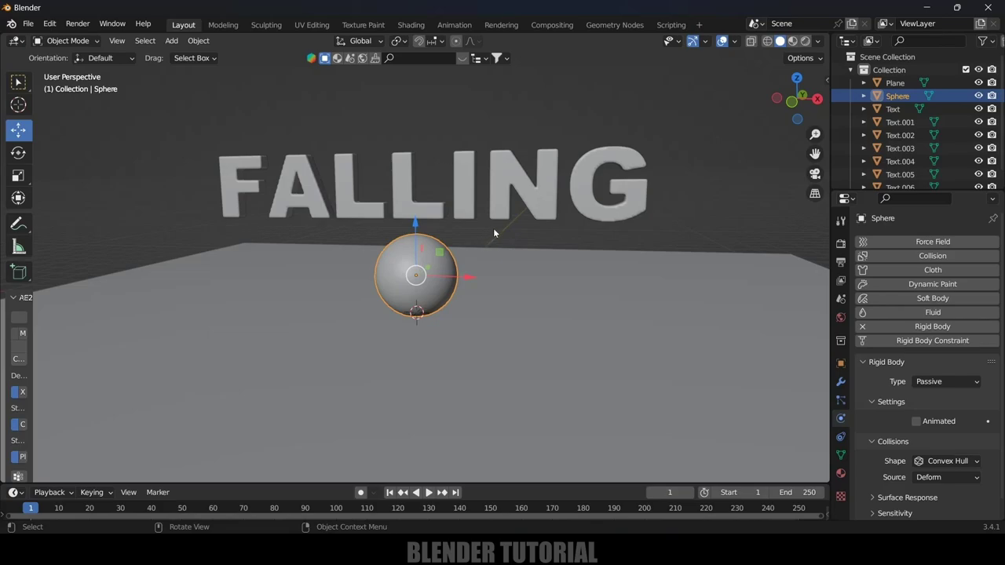
Deselect the sphere and expand the Rigid Body World cache settings in the Scene properties
click(736, 127)
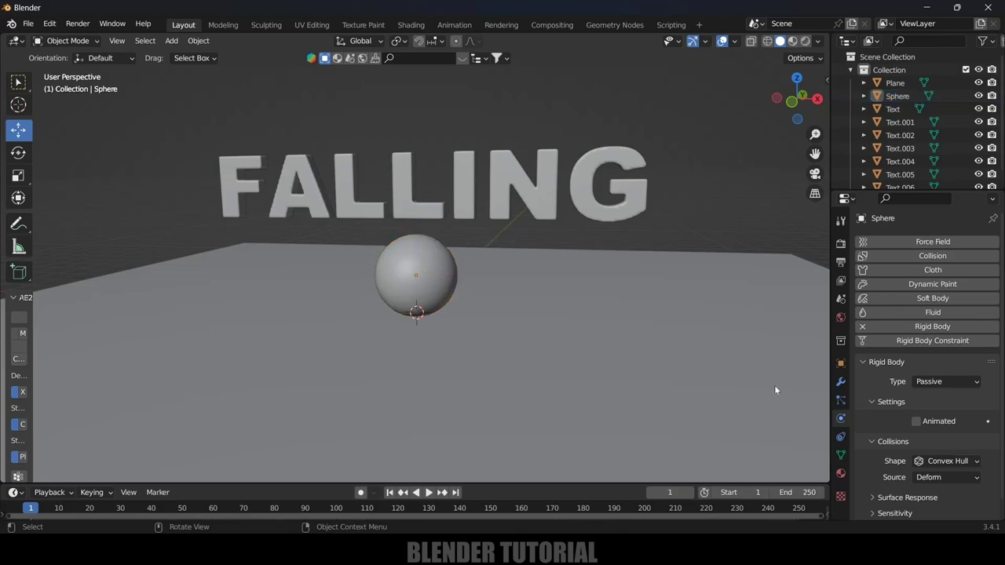
click(842, 298)
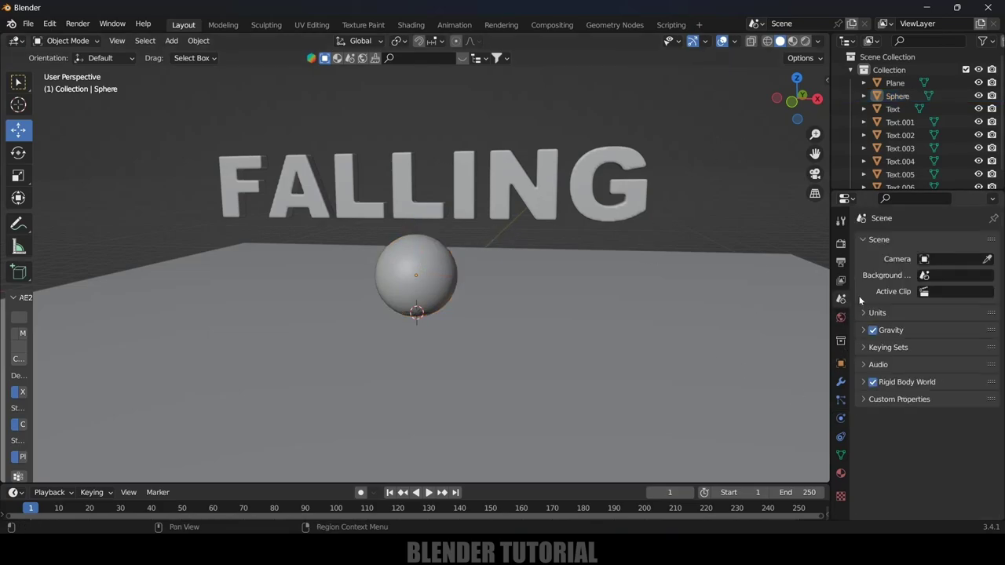
click(863, 382)
scroll(864, 391, down, 3)
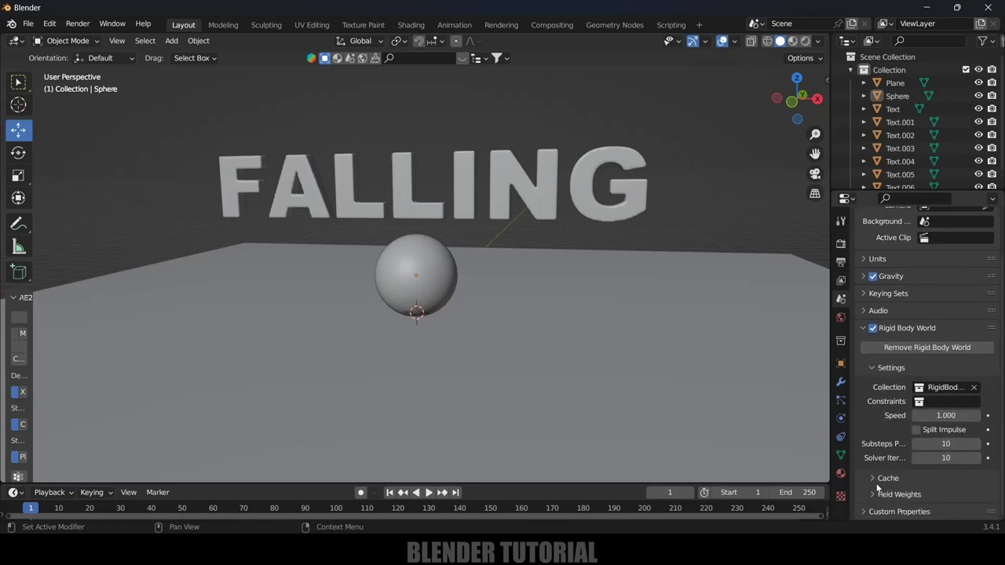
click(871, 477)
scroll(872, 471, down, 8)
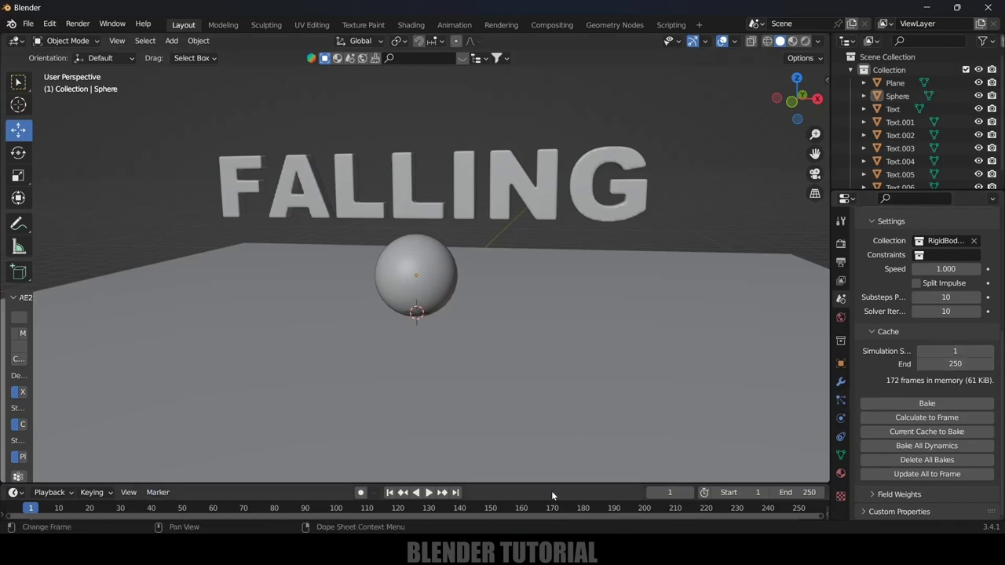
Replay the simulation, then set the rigid body cache end frame to 100
click(430, 492)
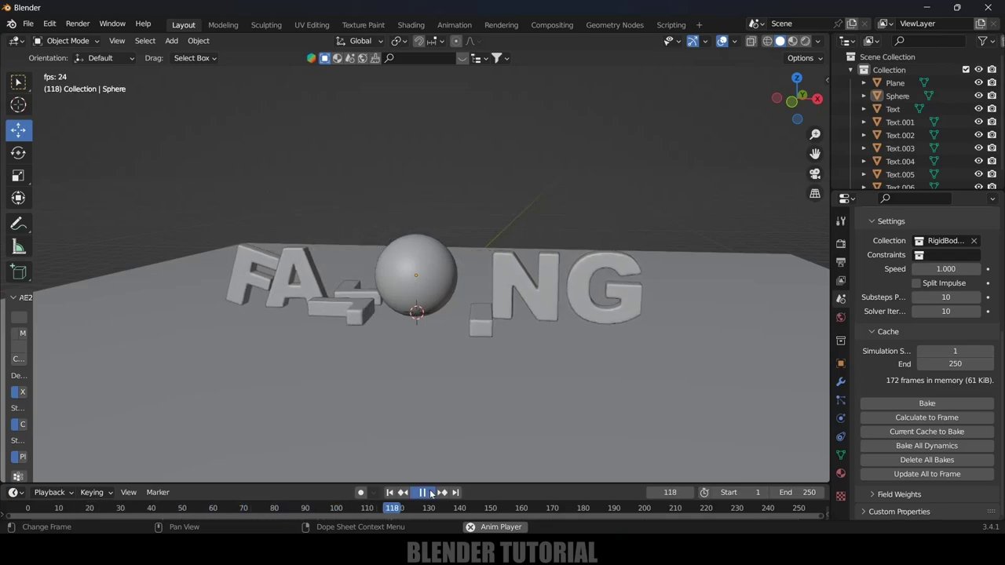
click(429, 492)
click(956, 364)
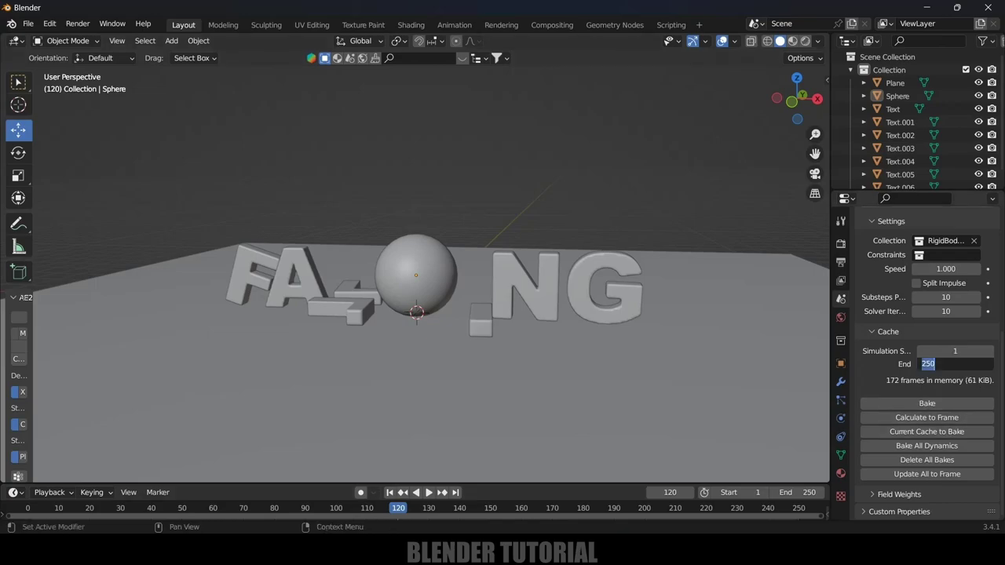
text(100)
key(Return)
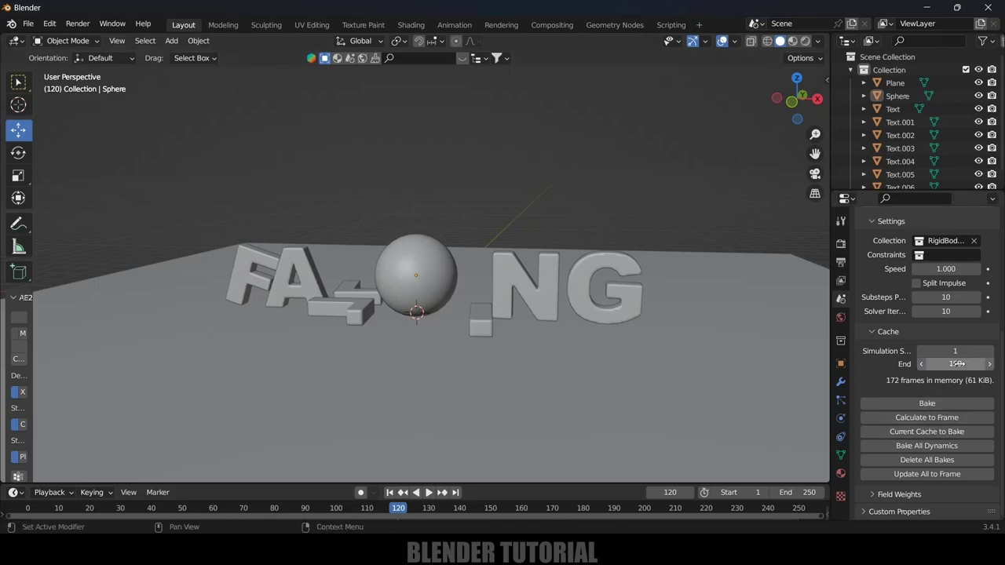
click(928, 404)
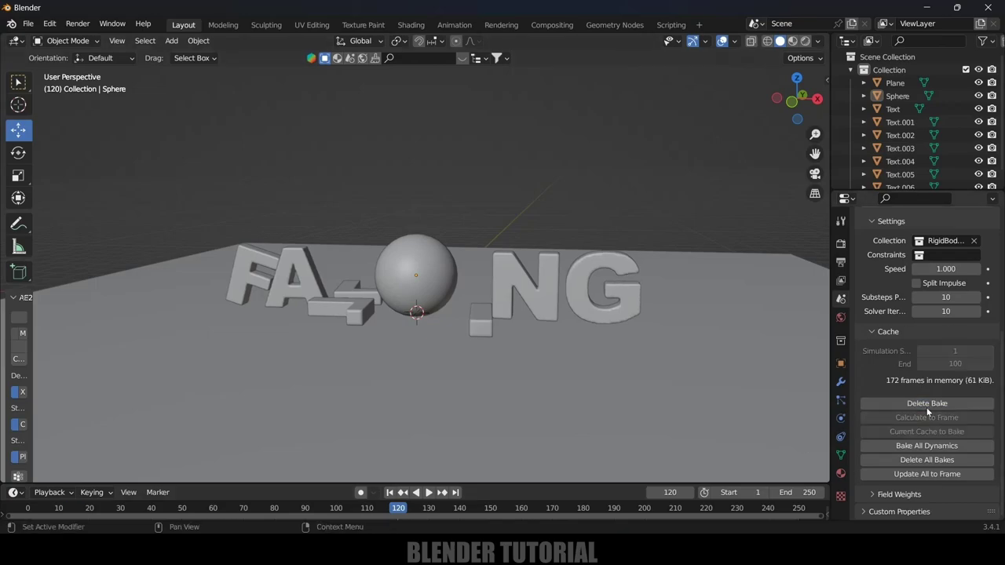
click(390, 493)
click(428, 492)
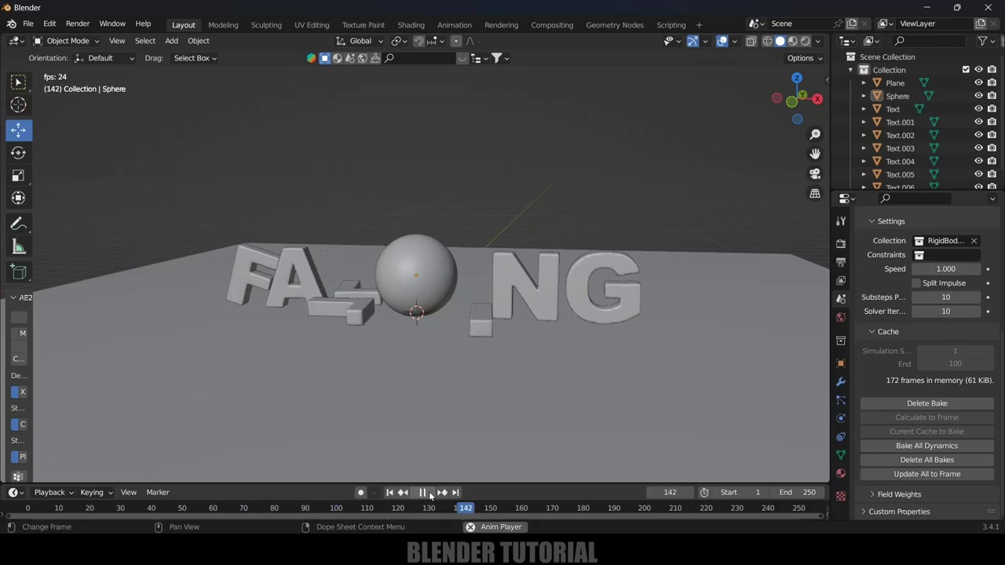
click(424, 493)
click(391, 495)
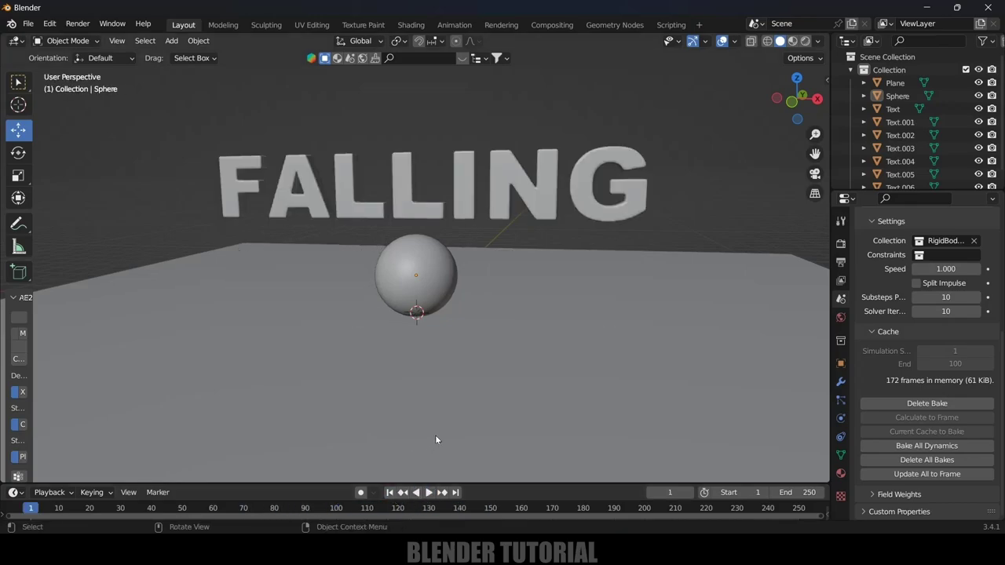
click(428, 494)
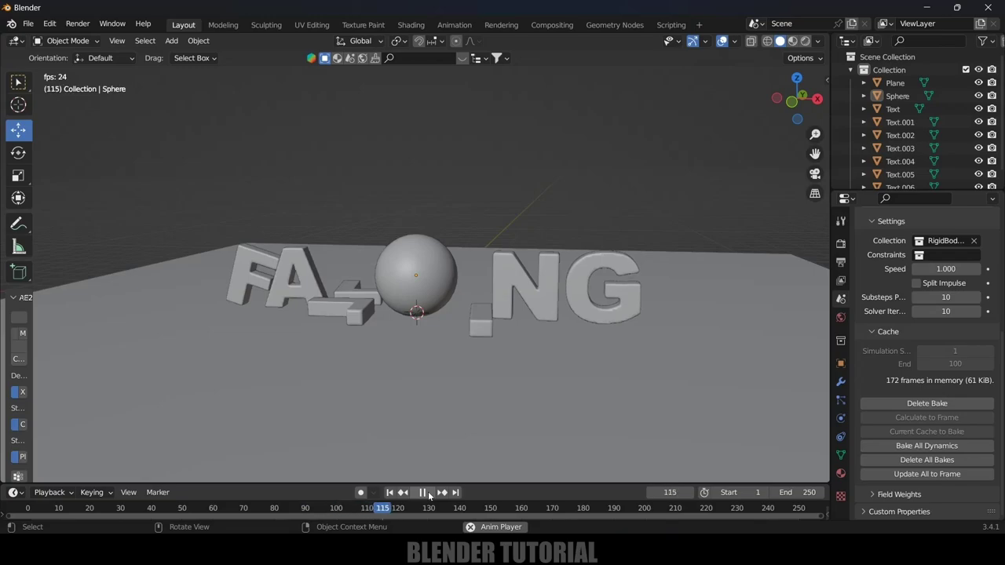
click(425, 494)
click(390, 493)
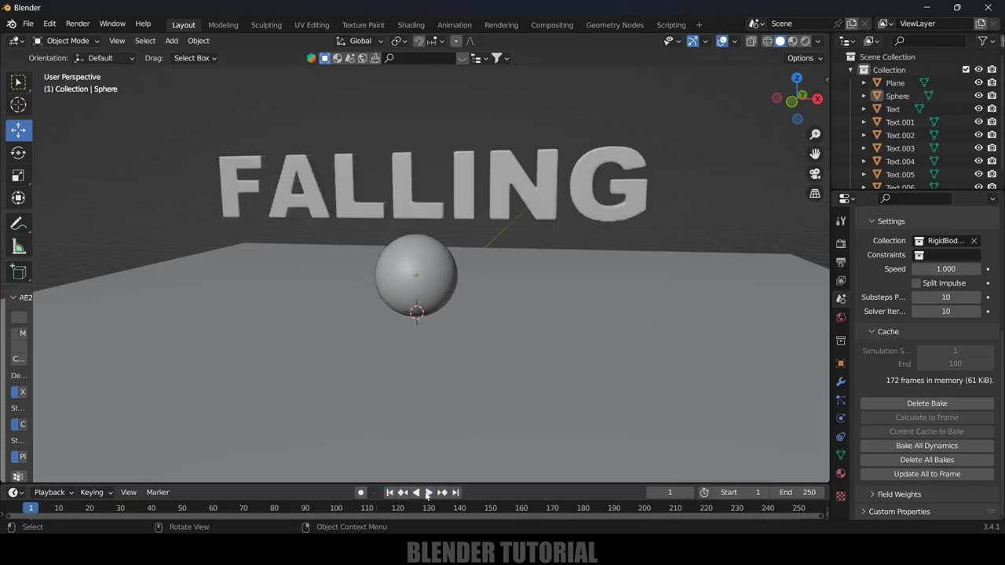
click(428, 494)
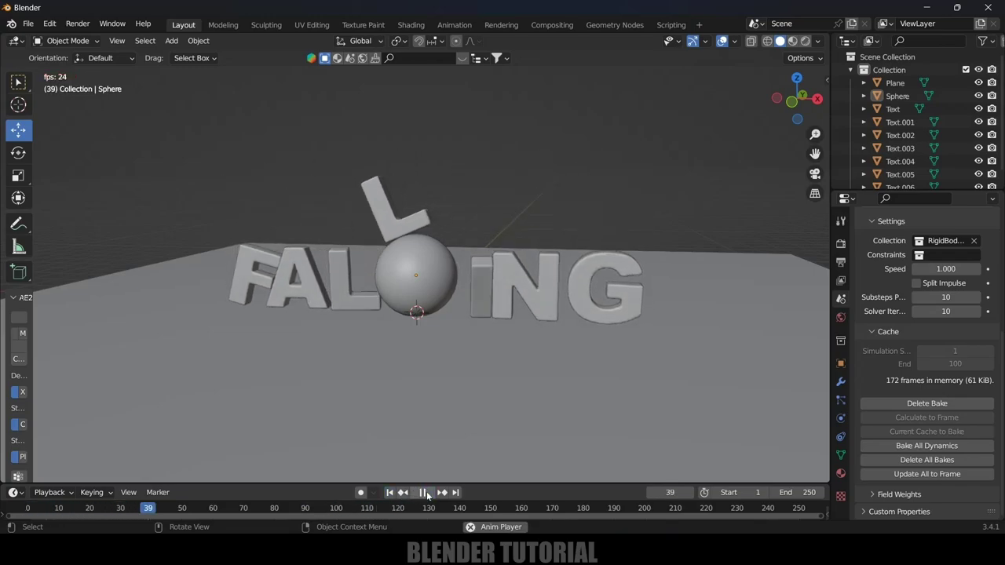